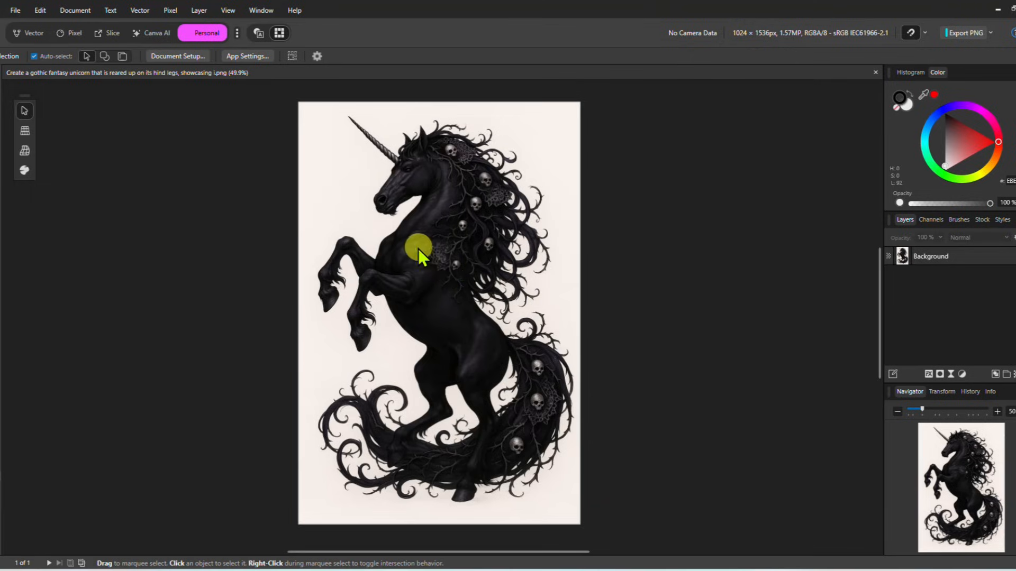
Select the unicorn with the Selection Brush Tool in the Pixel workspace, using a brush width of 40 px.
{"action": "left_click", "coordinate": [79, 36]}
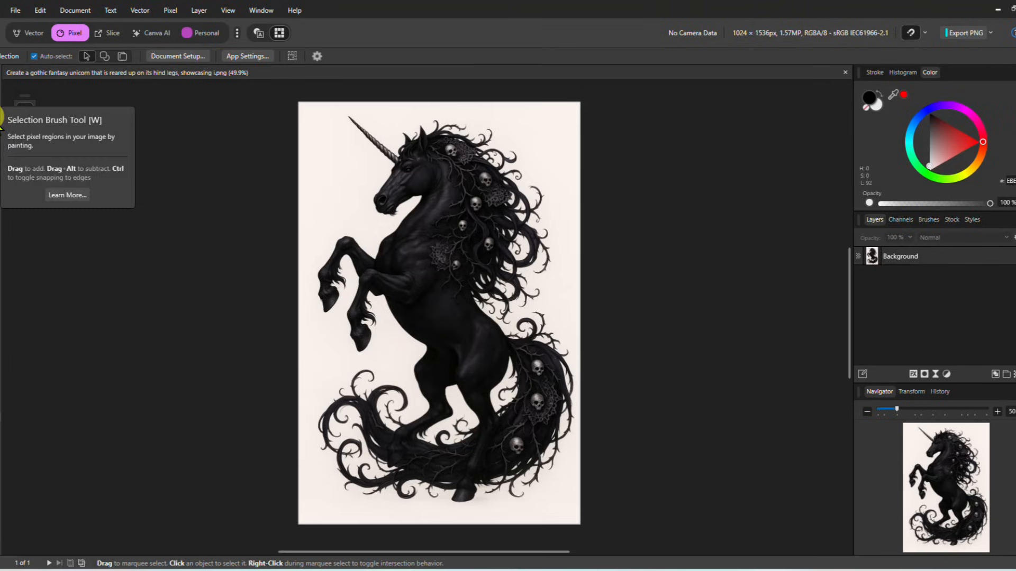
{"action": "right_click", "coordinate": [1, 117]}
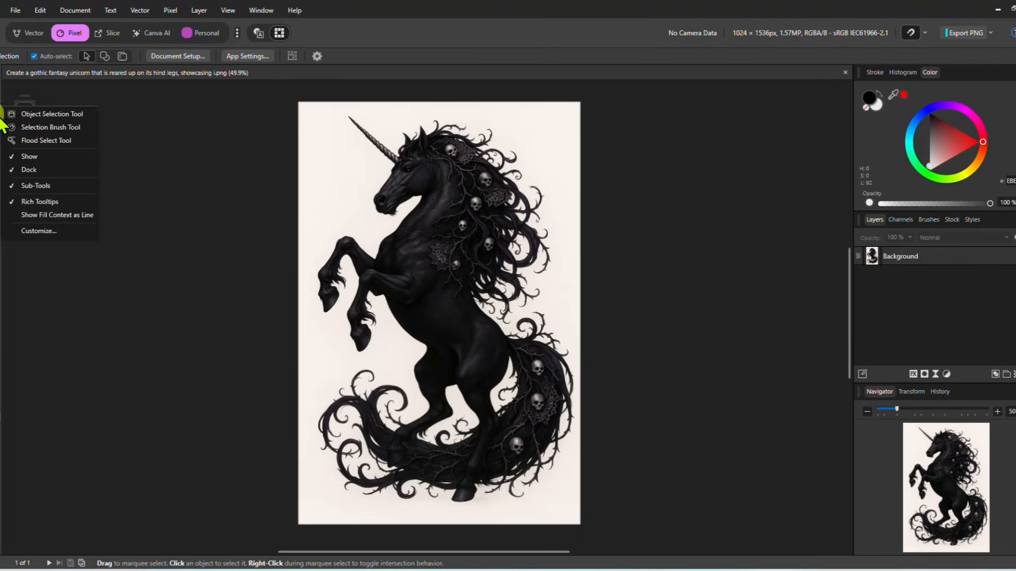
{"action": "left_click", "coordinate": [73, 129]}
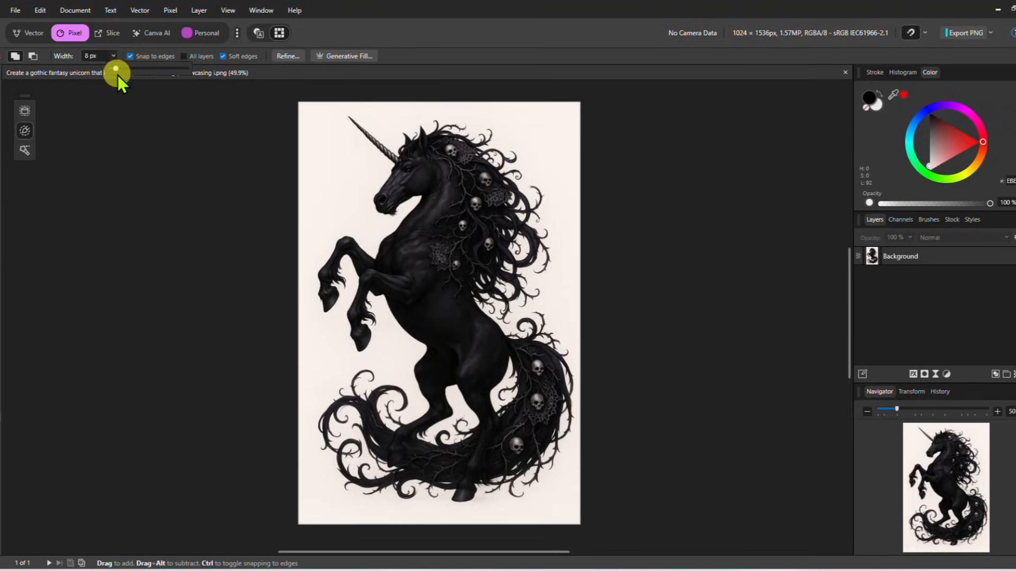
{"action": "left_click_drag", "start_coordinate": [129, 71], "coordinate": [137, 70]}
{"action": "left_click", "coordinate": [201, 173]}
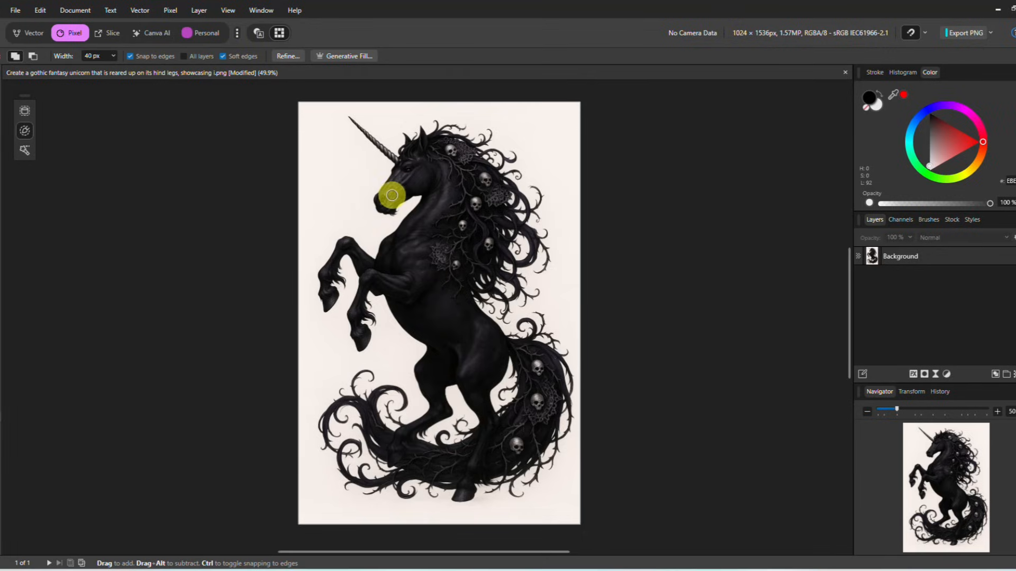
{"action": "mouse_move", "coordinate": [390, 198]}
{"action": "left_mouse_down"}
{"action": "mouse_move", "coordinate": [430, 151]}
{"action": "mouse_move", "coordinate": [469, 164]}
{"action": "mouse_move", "coordinate": [495, 190]}
{"action": "mouse_move", "coordinate": [499, 223]}
{"action": "mouse_move", "coordinate": [481, 236]}
{"action": "mouse_move", "coordinate": [481, 255]}
{"action": "mouse_move", "coordinate": [497, 242]}
{"action": "mouse_move", "coordinate": [474, 268]}
{"action": "mouse_move", "coordinate": [486, 272]}
{"action": "mouse_move", "coordinate": [453, 240]}
{"action": "mouse_move", "coordinate": [462, 192]}
{"action": "mouse_move", "coordinate": [442, 165]}
{"action": "mouse_move", "coordinate": [388, 263]}
{"action": "mouse_move", "coordinate": [458, 336]}
{"action": "mouse_move", "coordinate": [513, 220]}
{"action": "mouse_move", "coordinate": [542, 265]}
{"action": "mouse_move", "coordinate": [528, 294]}
{"action": "mouse_move", "coordinate": [540, 235]}
{"action": "mouse_move", "coordinate": [533, 177]}
{"action": "mouse_move", "coordinate": [483, 141]}
{"action": "mouse_move", "coordinate": [470, 154]}
{"action": "left_mouse_up"}
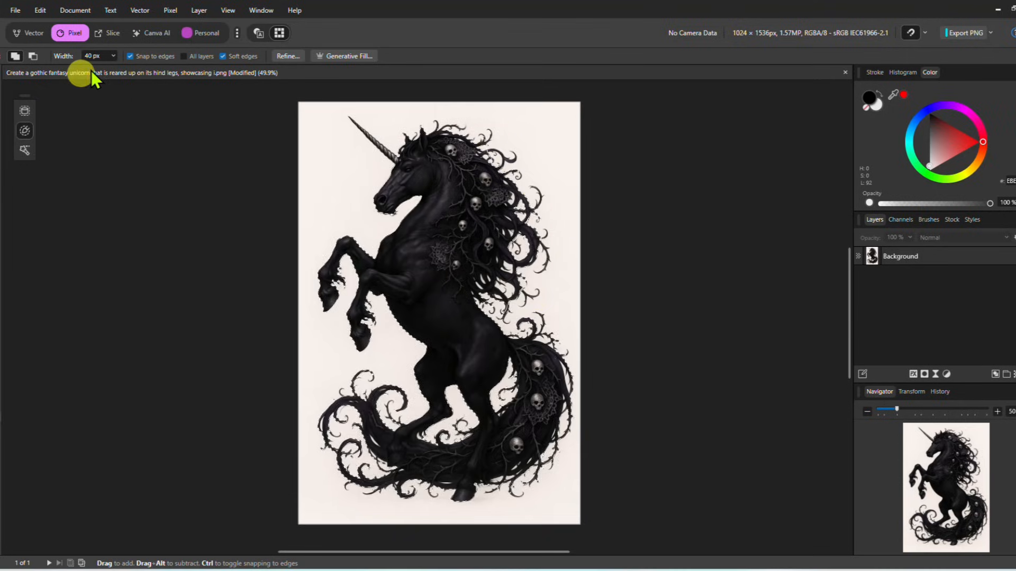
Set the selection brush width to 8 px, add the horn to the selection, and check the outline around the unicorn.
{"action": "left_click", "coordinate": [113, 58]}
{"action": "left_click_drag", "start_coordinate": [101, 70], "coordinate": [95, 70]}
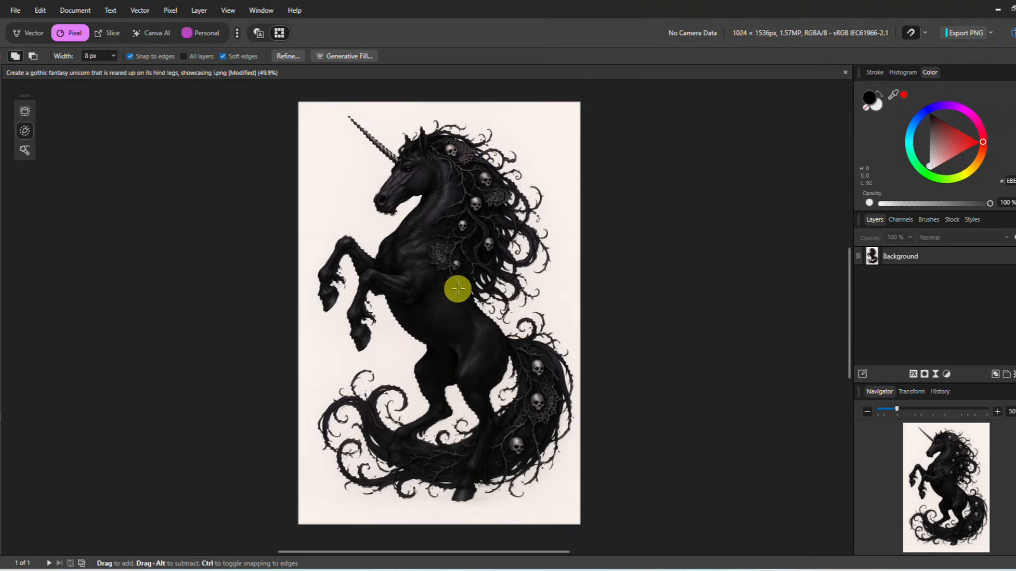
{"action": "scroll", "coordinate": [458, 289], "scroll_direction": "up", "scroll_amount": 2}
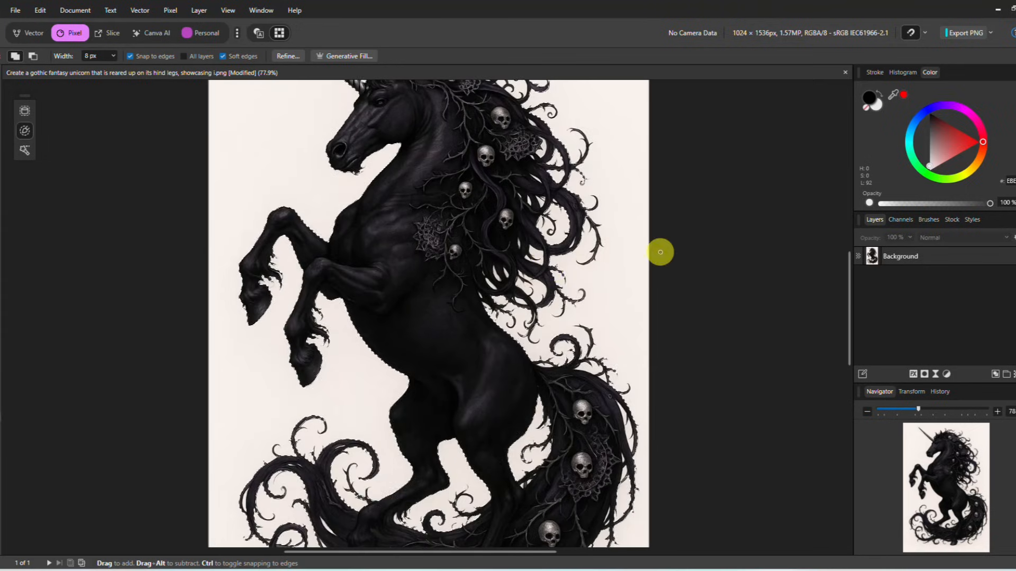
{"action": "scroll", "coordinate": [635, 258], "scroll_direction": "up", "scroll_amount": 1}
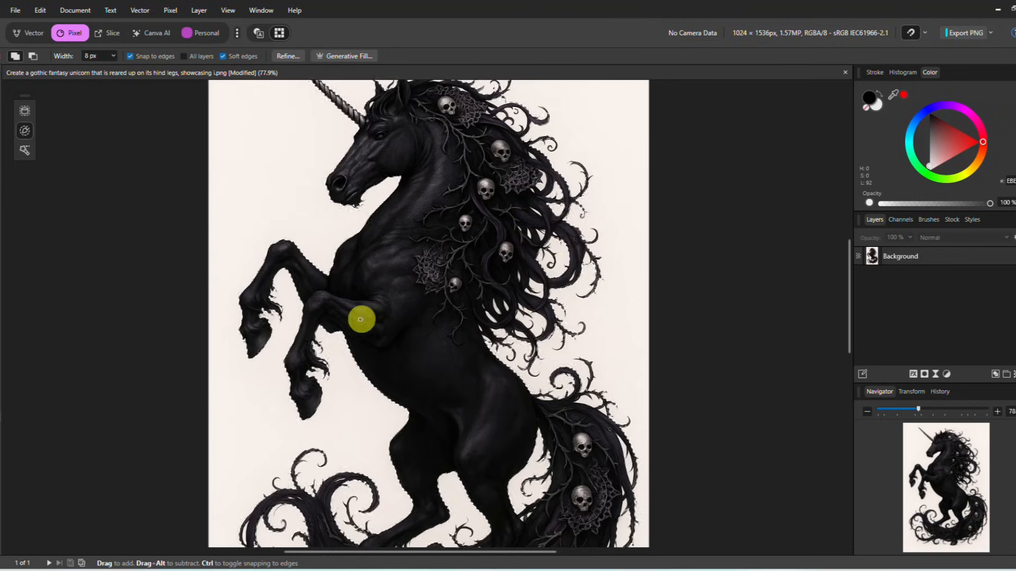
{"action": "scroll", "coordinate": [403, 297], "scroll_direction": "up", "scroll_amount": 2}
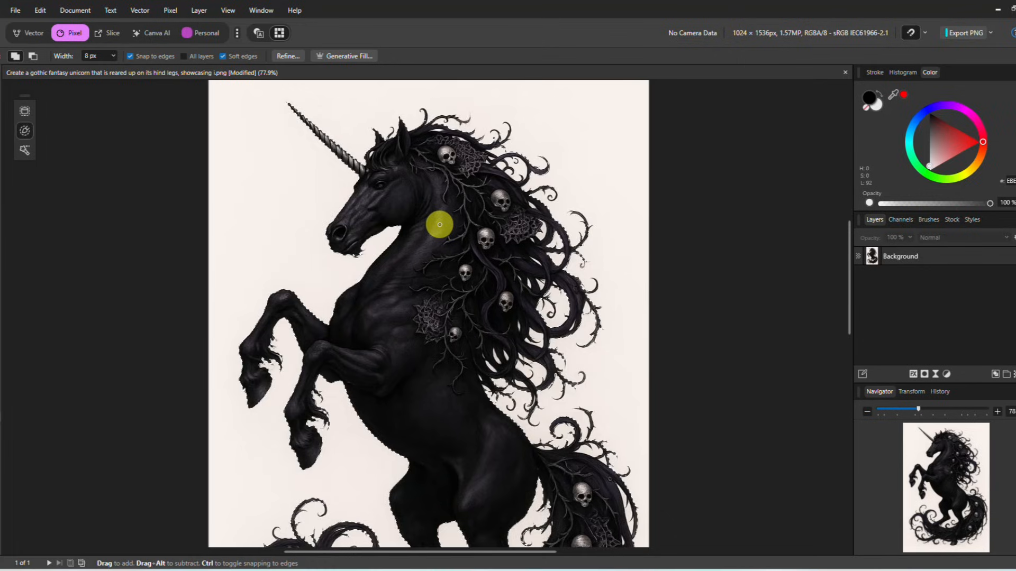
{"action": "scroll", "coordinate": [440, 224], "scroll_direction": "down", "scroll_amount": 5}
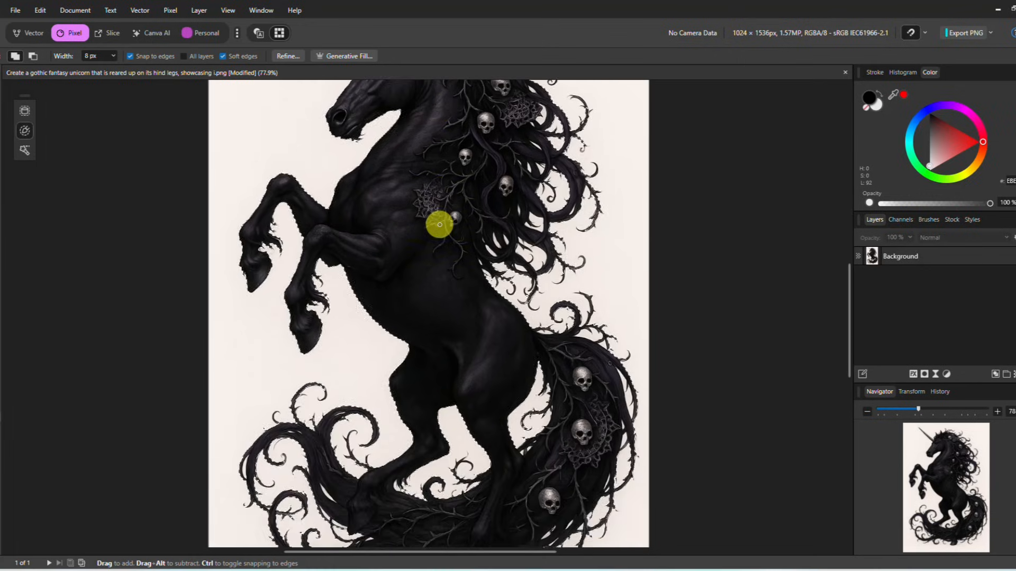
{"action": "scroll", "coordinate": [439, 224], "scroll_direction": "down", "scroll_amount": 3}
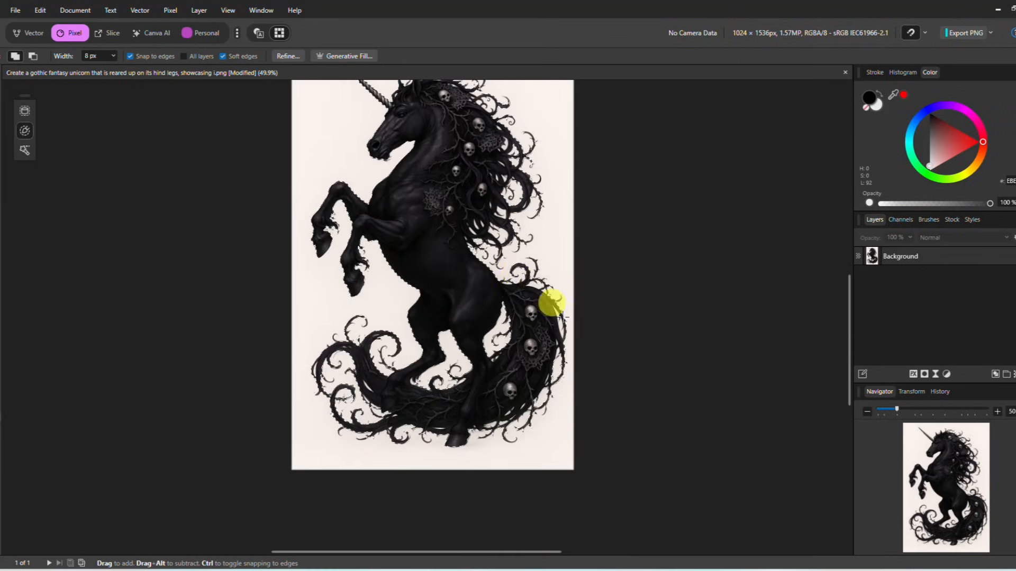
{"action": "scroll", "coordinate": [588, 359], "scroll_direction": "up", "scroll_amount": 2}
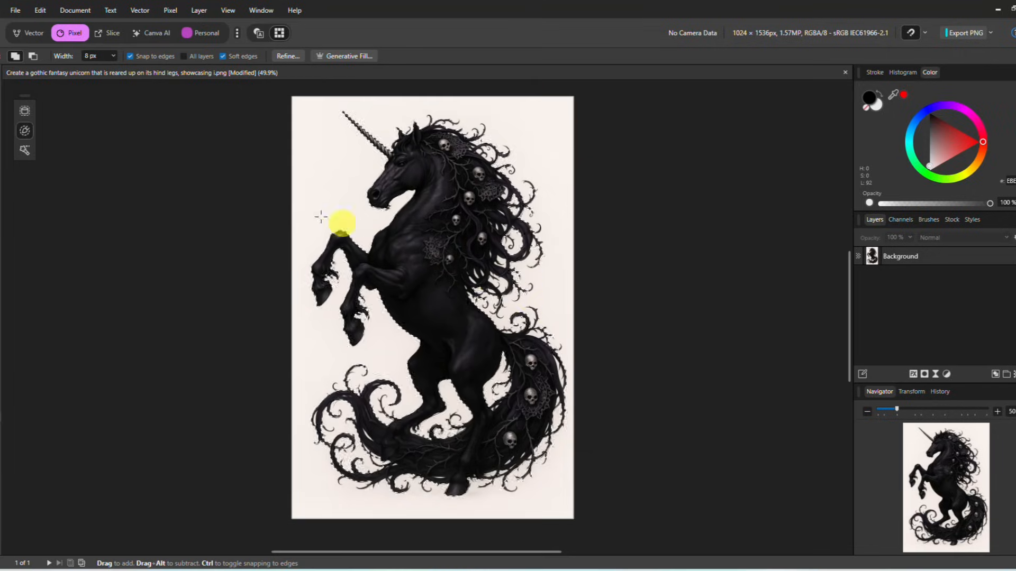
Start Refine Selection on the unicorn selection and inspect the edges around the mane and horn.
{"action": "left_click", "coordinate": [284, 56]}
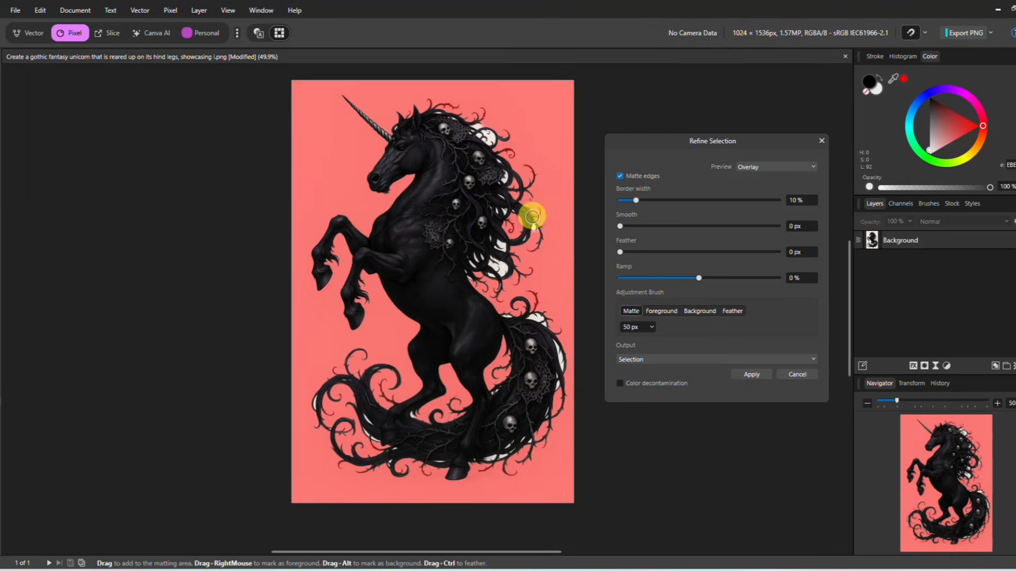
{"action": "scroll", "coordinate": [547, 247], "scroll_direction": "up", "scroll_amount": 3}
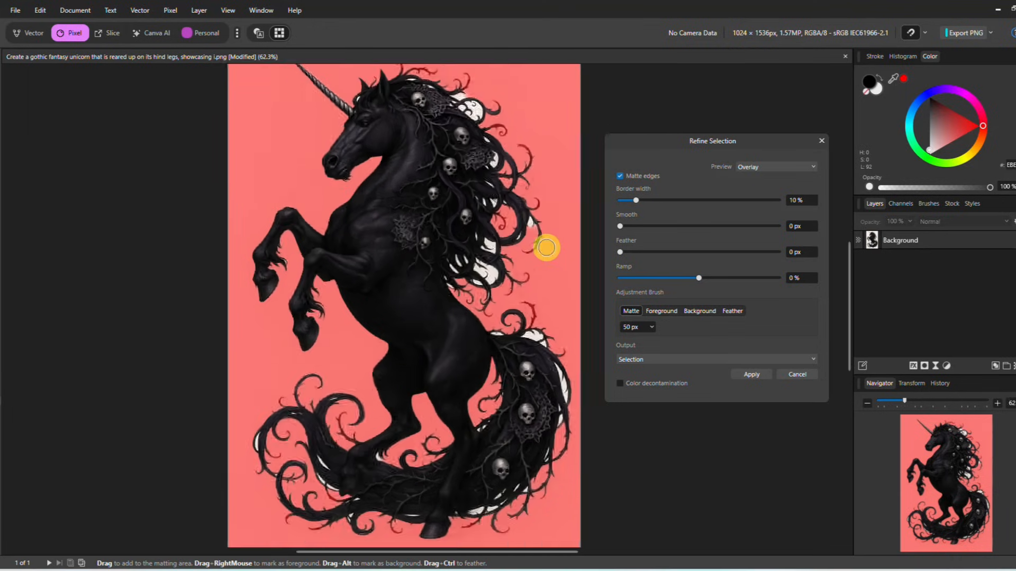
{"action": "scroll", "coordinate": [508, 169], "scroll_direction": "up", "scroll_amount": 1}
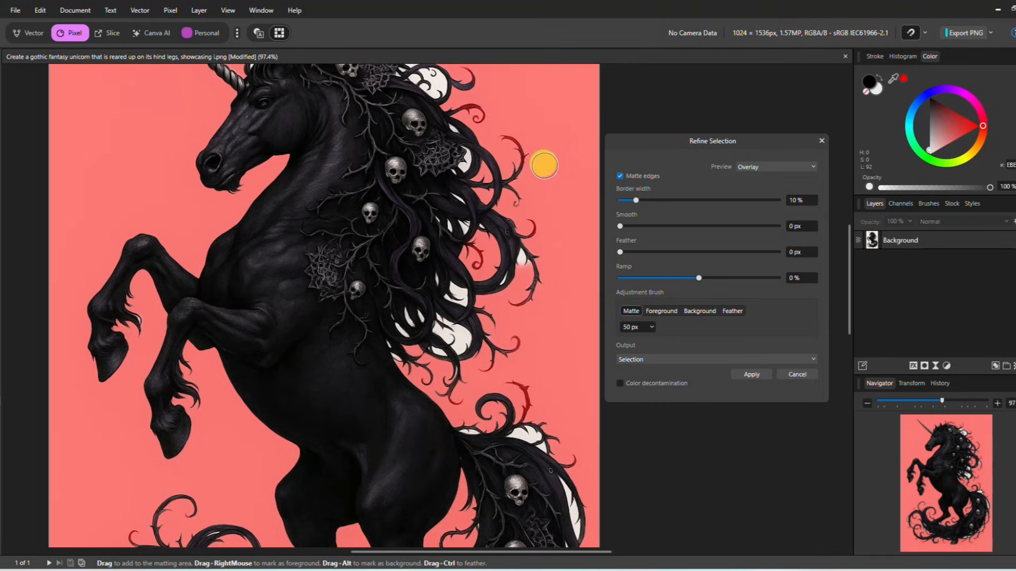
{"action": "scroll", "coordinate": [550, 180], "scroll_direction": "up", "scroll_amount": 1}
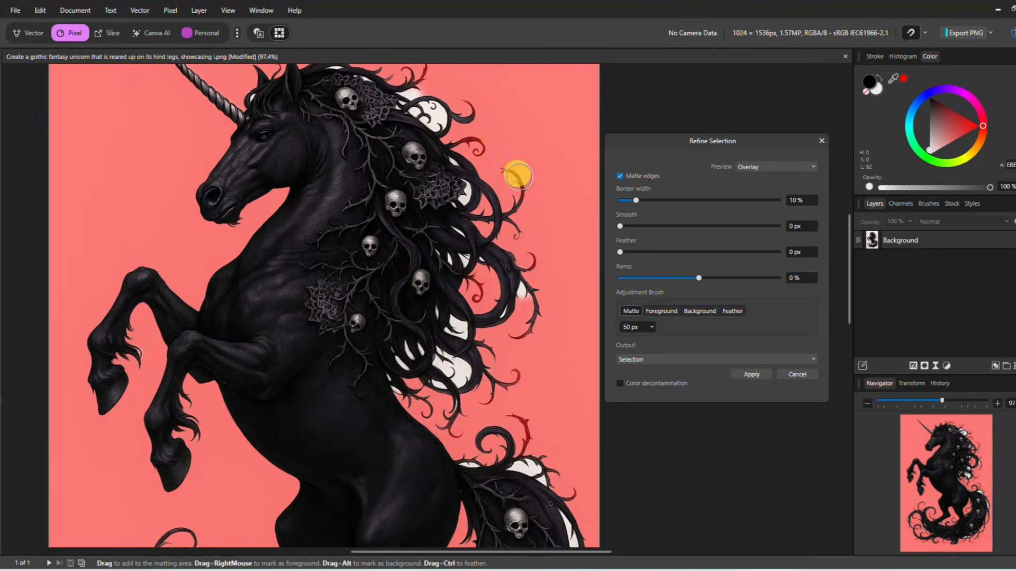
{"action": "scroll", "coordinate": [521, 181], "scroll_direction": "up", "scroll_amount": 2}
{"action": "scroll", "coordinate": [521, 181], "scroll_direction": "up", "scroll_amount": 1}
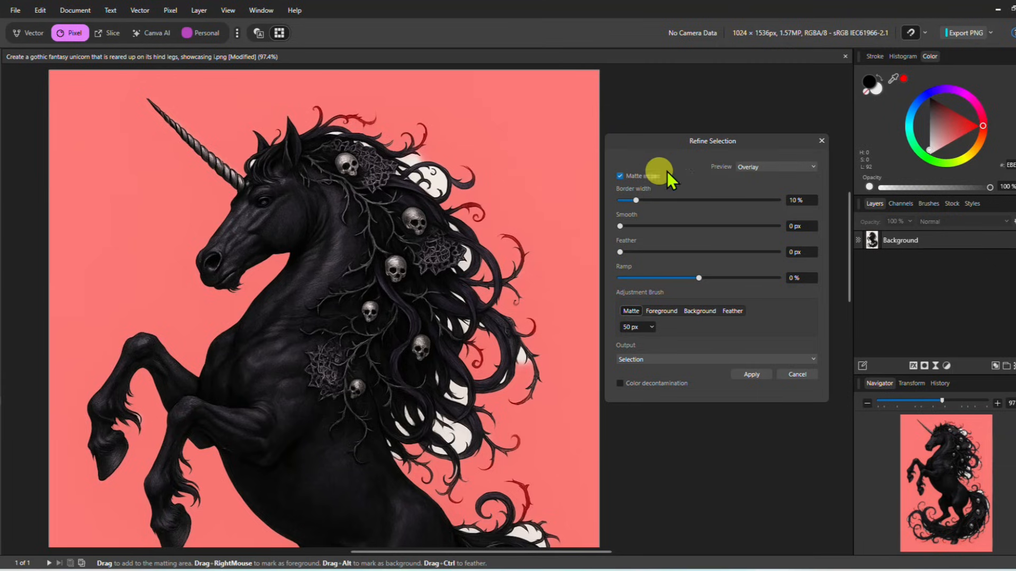
Compare the Black matte, White matte, Black and white, and Transparent previews of the selection, ending on Overlay.
{"action": "left_click", "coordinate": [771, 167]}
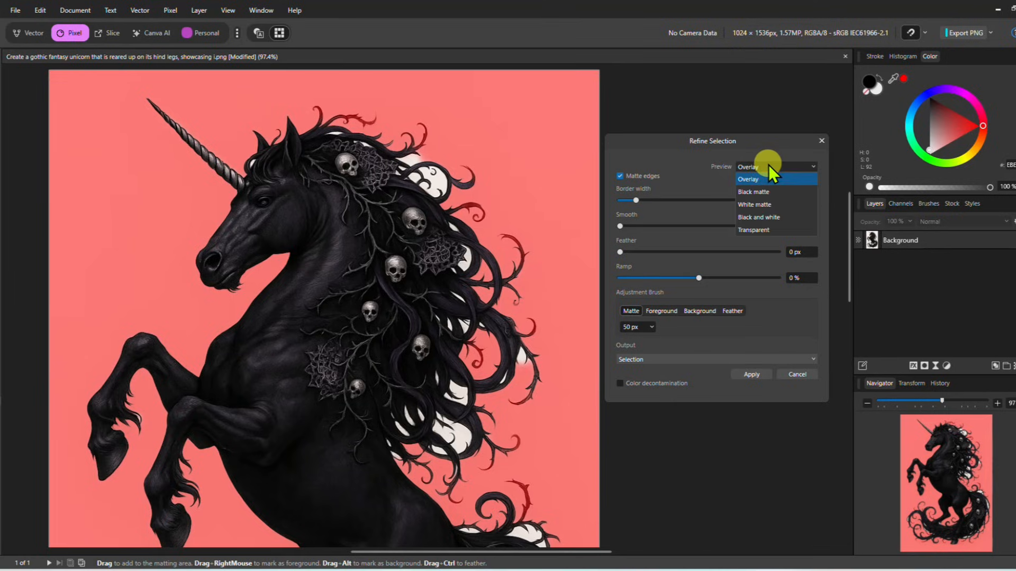
{"action": "left_click", "coordinate": [756, 192]}
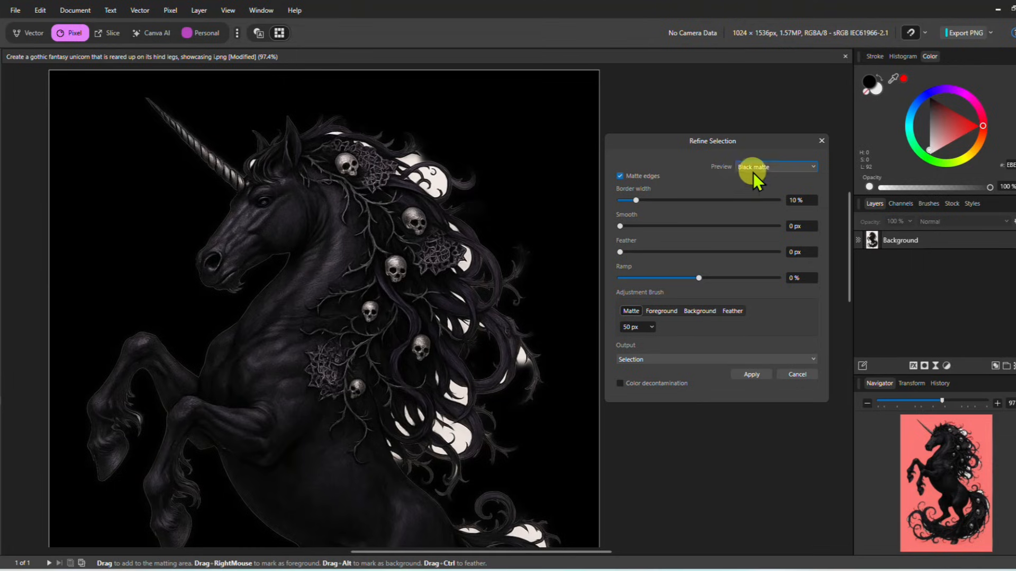
{"action": "left_click", "coordinate": [755, 168]}
{"action": "left_click", "coordinate": [757, 203]}
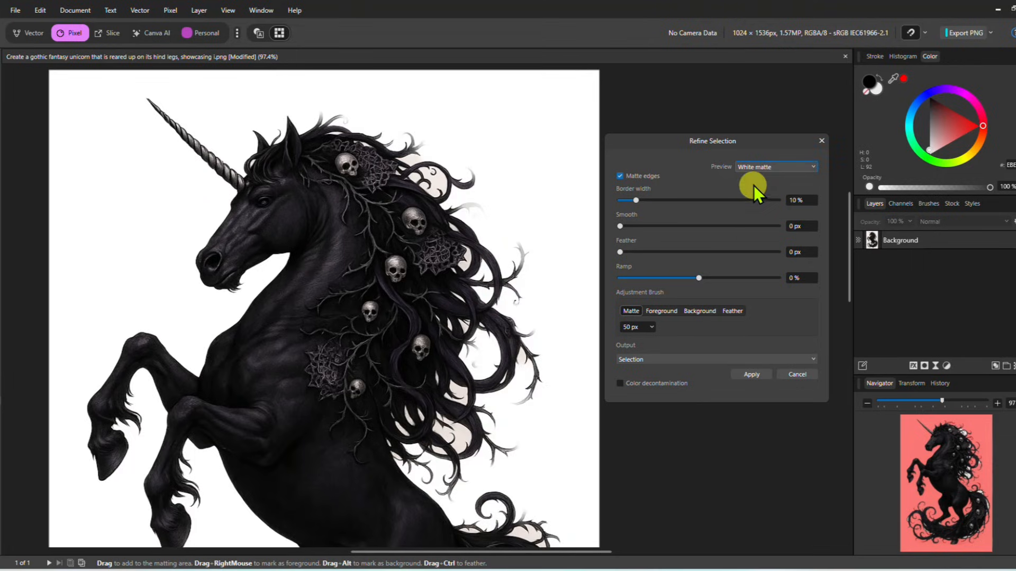
{"action": "left_click", "coordinate": [754, 169]}
{"action": "left_click", "coordinate": [755, 216]}
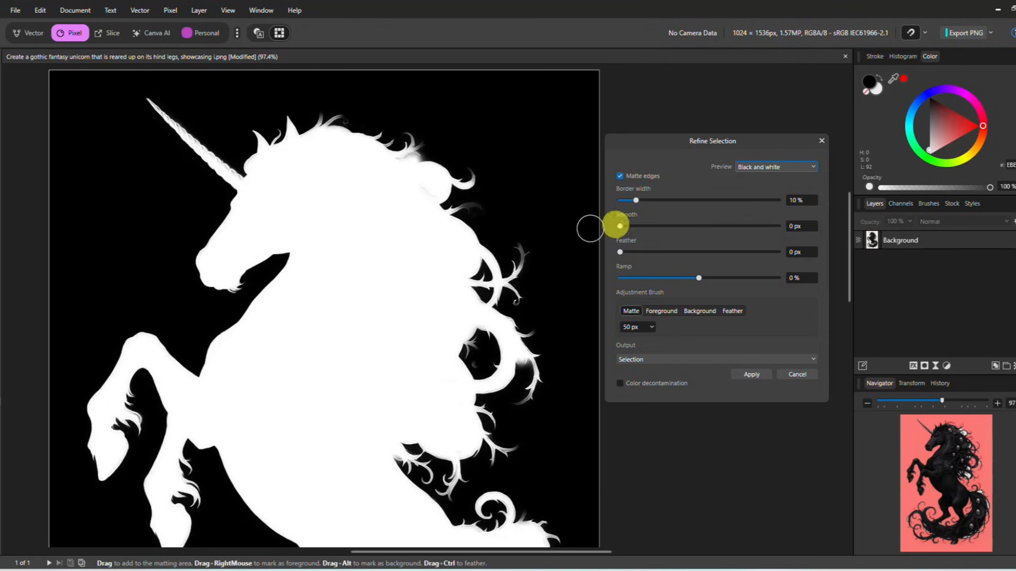
{"action": "left_click", "coordinate": [753, 169]}
{"action": "left_click", "coordinate": [750, 232]}
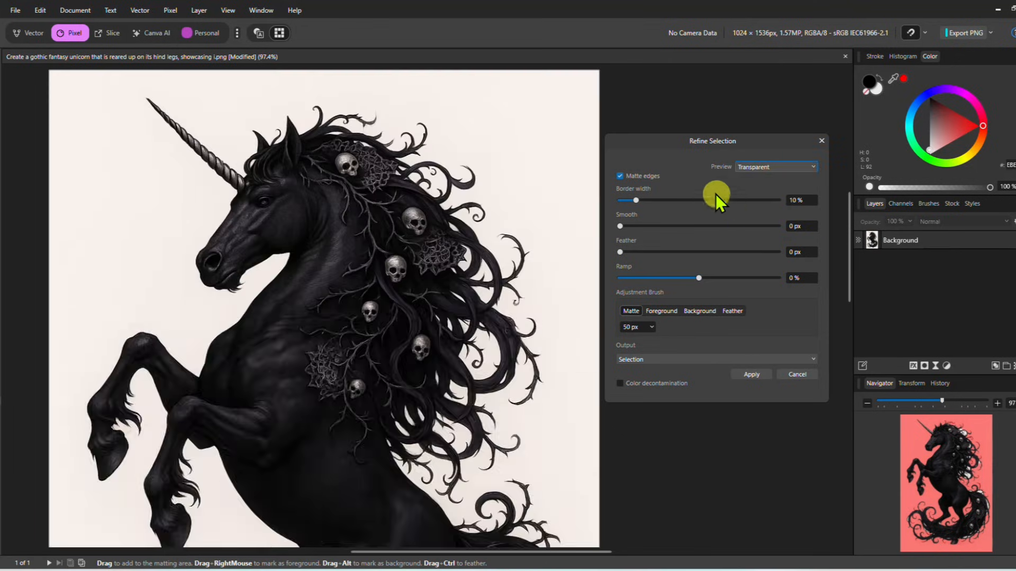
{"action": "left_click", "coordinate": [752, 167]}
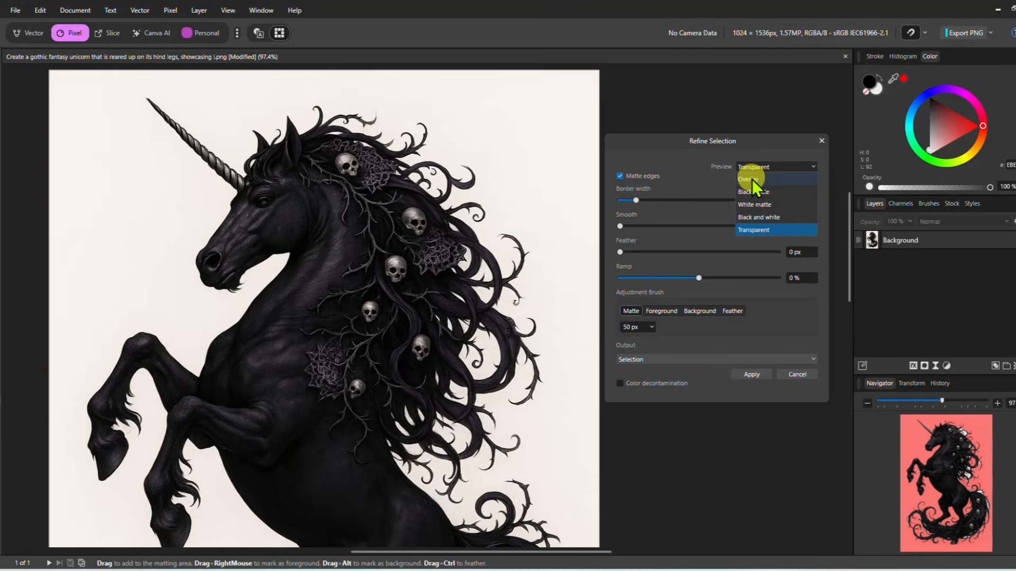
{"action": "left_click", "coordinate": [752, 180]}
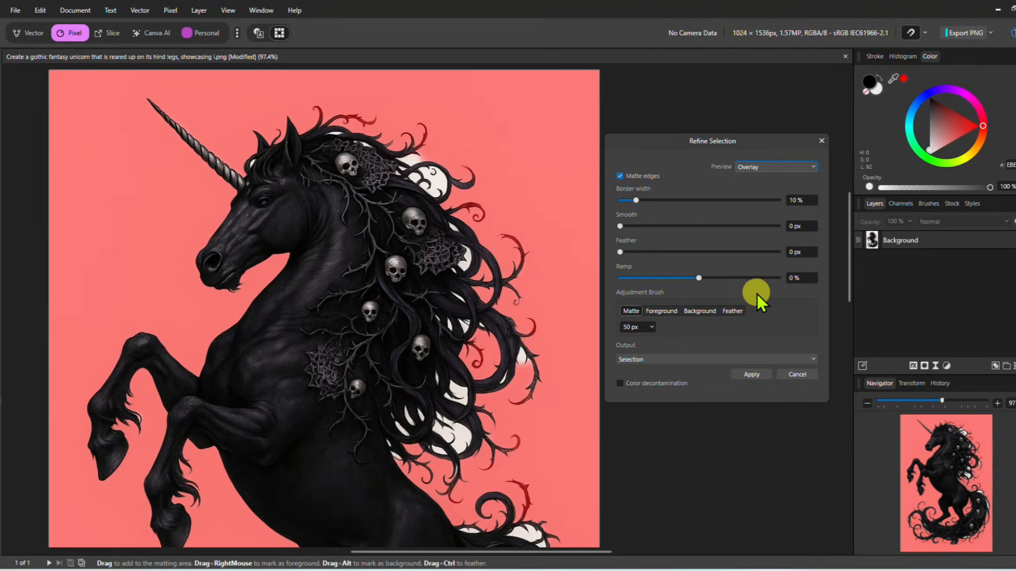
Paint with the Matte adjustment brush from the forelock along the mane's crest and over the upper mane curls.
{"action": "left_click", "coordinate": [630, 312]}
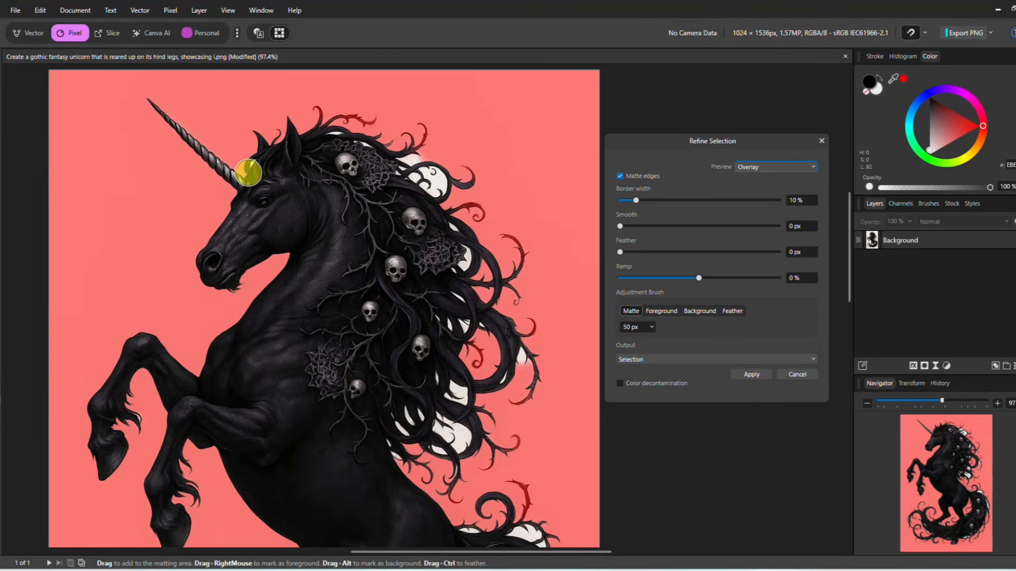
{"action": "mouse_move", "coordinate": [248, 170]}
{"action": "left_mouse_down"}
{"action": "mouse_move", "coordinate": [286, 123]}
{"action": "mouse_move", "coordinate": [300, 129]}
{"action": "mouse_move", "coordinate": [326, 112]}
{"action": "mouse_move", "coordinate": [318, 107]}
{"action": "mouse_move", "coordinate": [373, 120]}
{"action": "mouse_move", "coordinate": [326, 127]}
{"action": "mouse_move", "coordinate": [354, 133]}
{"action": "left_mouse_up"}
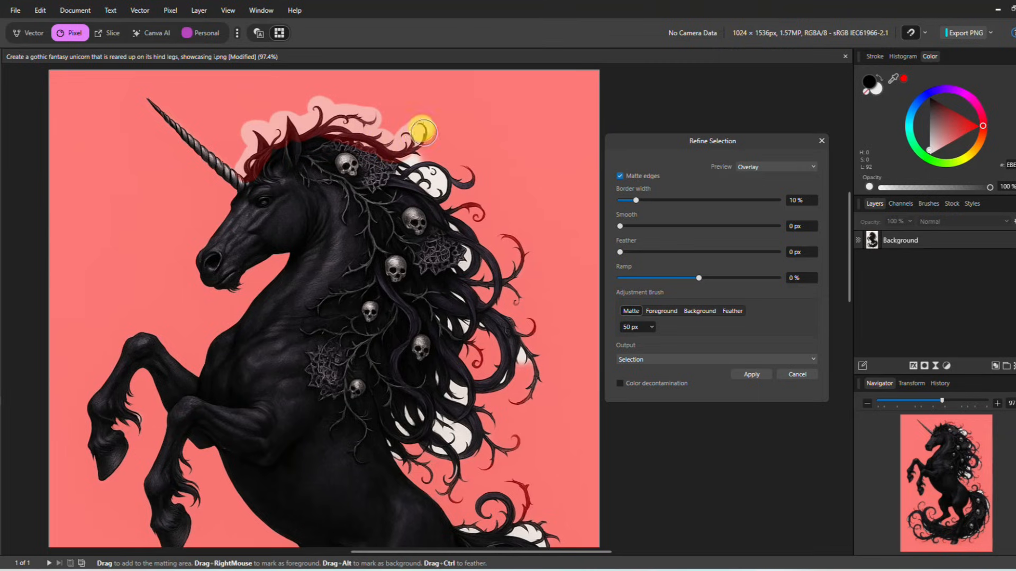
{"action": "mouse_move", "coordinate": [414, 149]}
{"action": "left_mouse_down"}
{"action": "mouse_move", "coordinate": [441, 175]}
{"action": "mouse_move", "coordinate": [441, 194]}
{"action": "mouse_move", "coordinate": [413, 178]}
{"action": "mouse_move", "coordinate": [442, 191]}
{"action": "mouse_move", "coordinate": [477, 175]}
{"action": "left_mouse_up"}
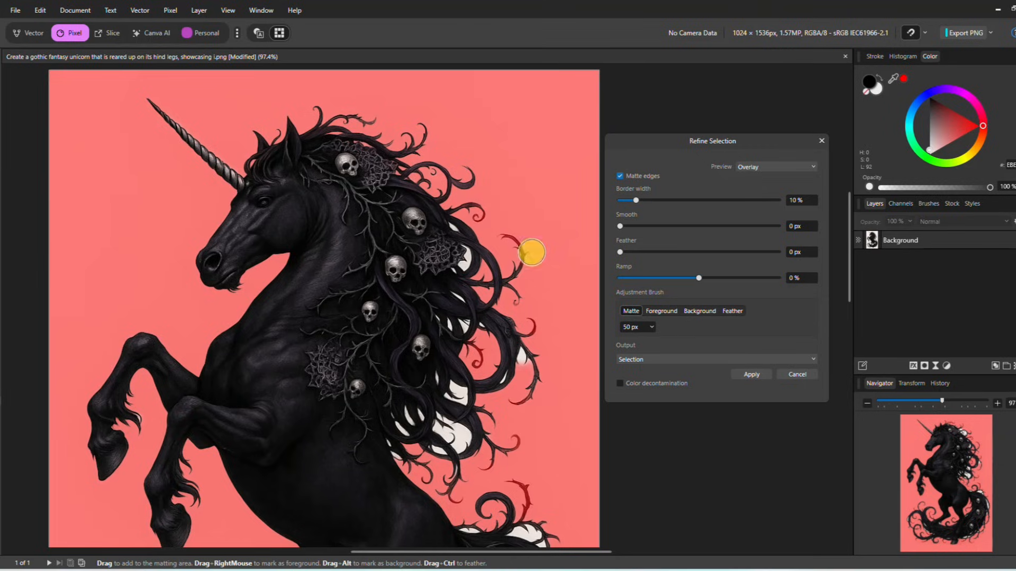
{"action": "mouse_move", "coordinate": [444, 190]}
{"action": "left_mouse_down"}
{"action": "mouse_move", "coordinate": [435, 198]}
{"action": "mouse_move", "coordinate": [483, 215]}
{"action": "mouse_move", "coordinate": [447, 217]}
{"action": "left_mouse_up"}
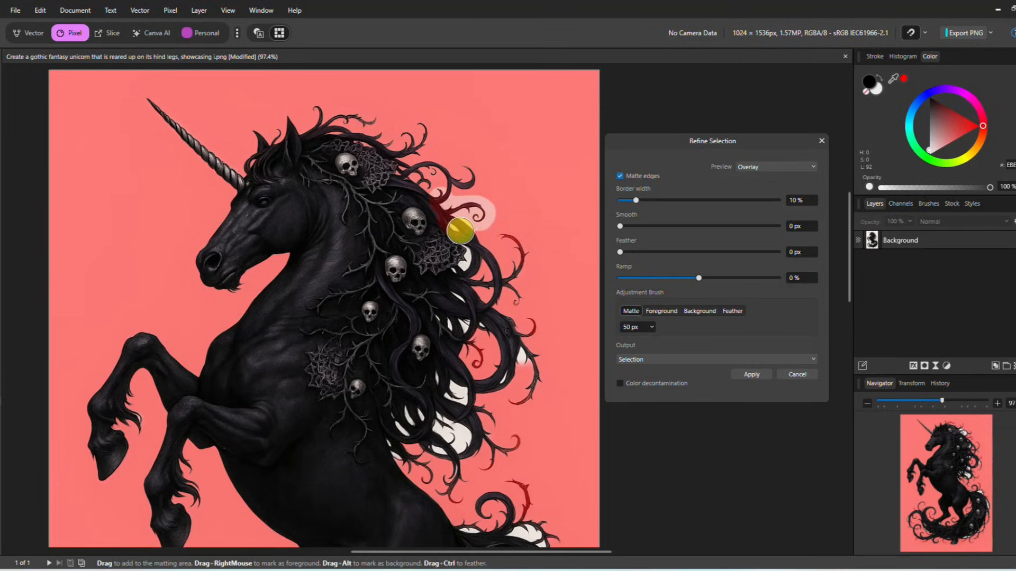
{"action": "mouse_move", "coordinate": [466, 258]}
{"action": "left_mouse_down"}
{"action": "mouse_move", "coordinate": [488, 280]}
{"action": "mouse_move", "coordinate": [497, 263]}
{"action": "mouse_move", "coordinate": [520, 305]}
{"action": "left_mouse_up"}
Refine the thorny outer curls and background gaps halfway down the mane with the Matte adjustment brush.
{"action": "scroll", "coordinate": [551, 270], "scroll_direction": "down", "scroll_amount": 3}
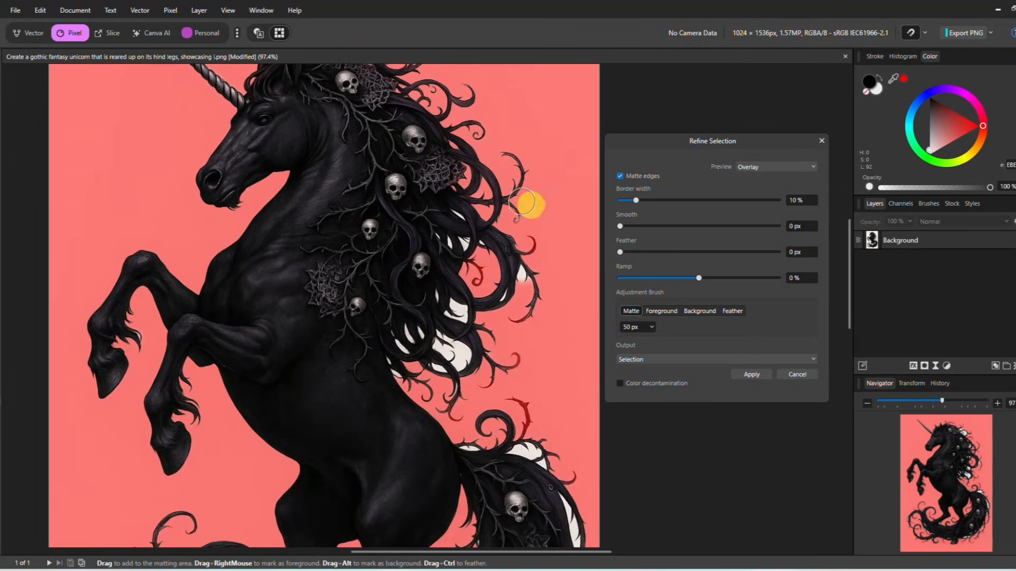
{"action": "mouse_move", "coordinate": [457, 189]}
{"action": "left_mouse_down"}
{"action": "mouse_move", "coordinate": [438, 225]}
{"action": "mouse_move", "coordinate": [476, 242]}
{"action": "mouse_move", "coordinate": [465, 253]}
{"action": "mouse_move", "coordinate": [477, 276]}
{"action": "mouse_move", "coordinate": [465, 274]}
{"action": "mouse_move", "coordinate": [522, 321]}
{"action": "mouse_move", "coordinate": [531, 225]}
{"action": "mouse_move", "coordinate": [503, 190]}
{"action": "mouse_move", "coordinate": [547, 220]}
{"action": "left_mouse_up"}
{"action": "scroll", "coordinate": [546, 217], "scroll_direction": "down", "scroll_amount": 1}
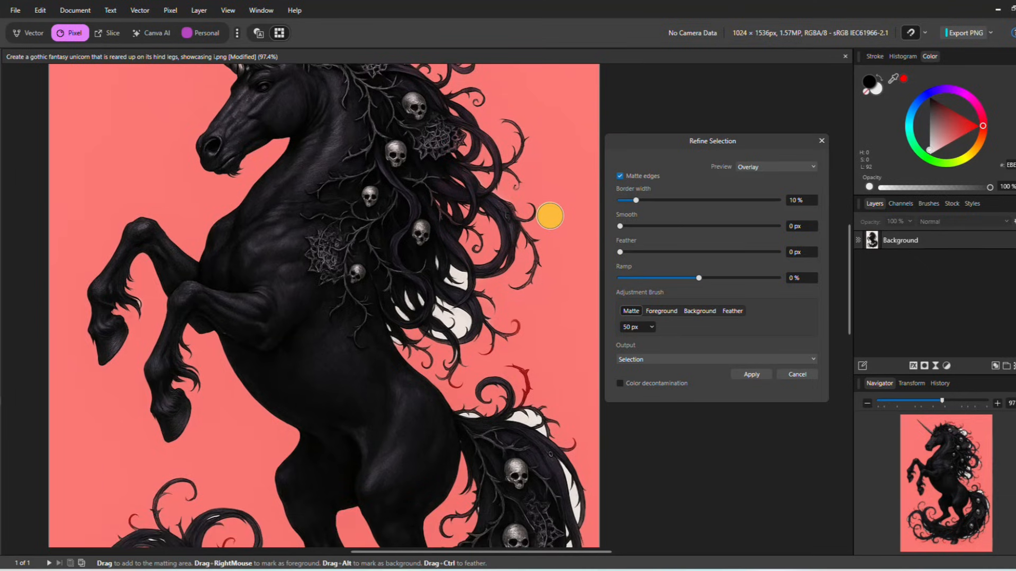
{"action": "mouse_move", "coordinate": [477, 178]}
{"action": "left_mouse_down"}
{"action": "mouse_move", "coordinate": [507, 204]}
{"action": "mouse_move", "coordinate": [564, 224]}
{"action": "left_mouse_up"}
{"action": "left_click_drag", "start_coordinate": [490, 221], "coordinate": [490, 265]}
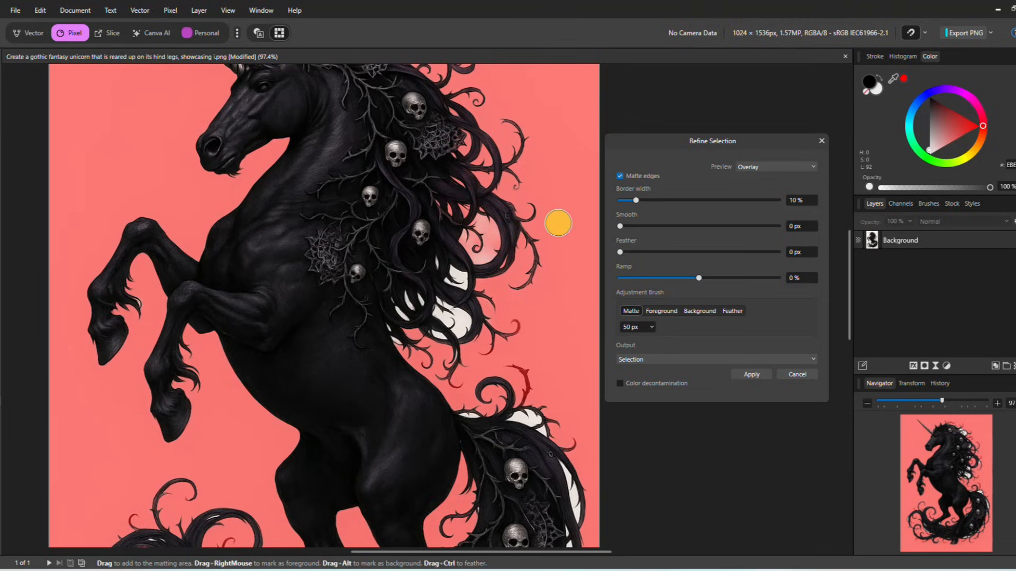
Paint the Matte adjustment brush over the remaining background gaps and curls in the lower mane.
{"action": "scroll", "coordinate": [550, 225], "scroll_direction": "down", "scroll_amount": 1}
{"action": "mouse_move", "coordinate": [461, 218]}
{"action": "left_mouse_down"}
{"action": "mouse_move", "coordinate": [495, 241]}
{"action": "mouse_move", "coordinate": [475, 195]}
{"action": "mouse_move", "coordinate": [466, 220]}
{"action": "left_mouse_up"}
{"action": "mouse_move", "coordinate": [472, 261]}
{"action": "left_mouse_down"}
{"action": "mouse_move", "coordinate": [440, 241]}
{"action": "mouse_move", "coordinate": [480, 284]}
{"action": "mouse_move", "coordinate": [486, 333]}
{"action": "mouse_move", "coordinate": [517, 313]}
{"action": "left_mouse_up"}
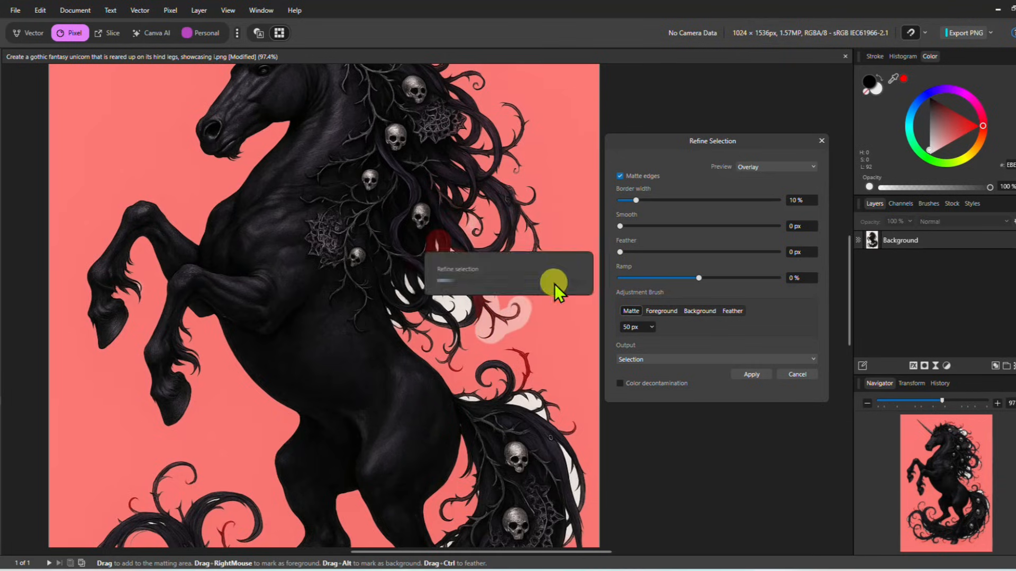
{"action": "scroll", "coordinate": [553, 284], "scroll_direction": "down", "scroll_amount": 1}
{"action": "mouse_move", "coordinate": [462, 206]}
{"action": "left_mouse_down"}
{"action": "mouse_move", "coordinate": [479, 171]}
{"action": "mouse_move", "coordinate": [504, 225]}
{"action": "mouse_move", "coordinate": [476, 221]}
{"action": "mouse_move", "coordinate": [483, 198]}
{"action": "mouse_move", "coordinate": [490, 225]}
{"action": "left_mouse_up"}
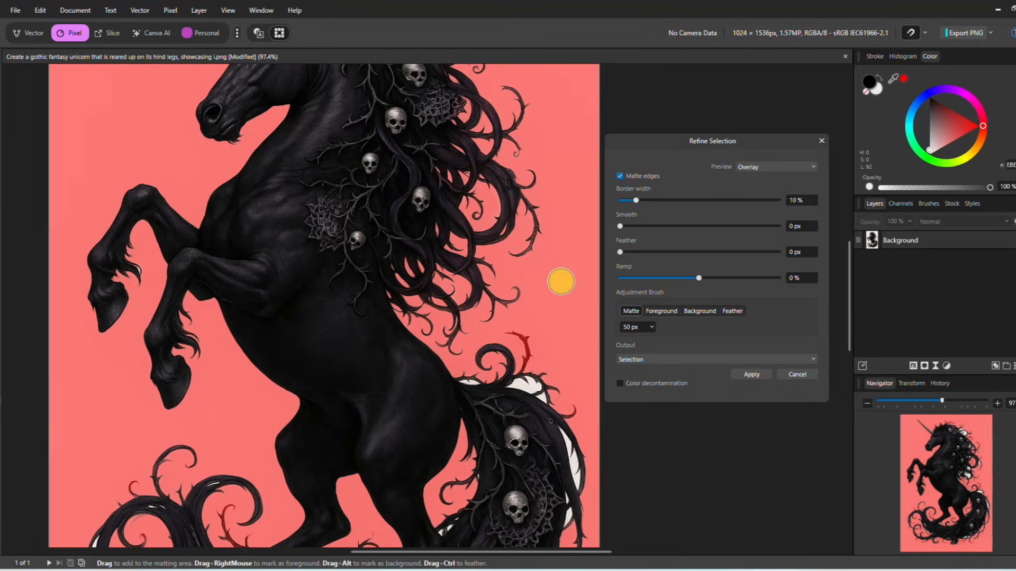
Refine the lowest mane tips, the thorny curl above the tail, and the tail's upper edge with the Matte adjustment brush.
{"action": "scroll", "coordinate": [560, 278], "scroll_direction": "down", "scroll_amount": 3}
{"action": "left_click_drag", "start_coordinate": [471, 256], "coordinate": [445, 295]}
{"action": "mouse_move", "coordinate": [390, 236]}
{"action": "left_mouse_down"}
{"action": "mouse_move", "coordinate": [465, 329]}
{"action": "mouse_move", "coordinate": [503, 319]}
{"action": "mouse_move", "coordinate": [481, 311]}
{"action": "mouse_move", "coordinate": [487, 297]}
{"action": "mouse_move", "coordinate": [517, 323]}
{"action": "mouse_move", "coordinate": [516, 285]}
{"action": "mouse_move", "coordinate": [576, 256]}
{"action": "left_mouse_up"}
{"action": "scroll", "coordinate": [544, 262], "scroll_direction": "down", "scroll_amount": 1}
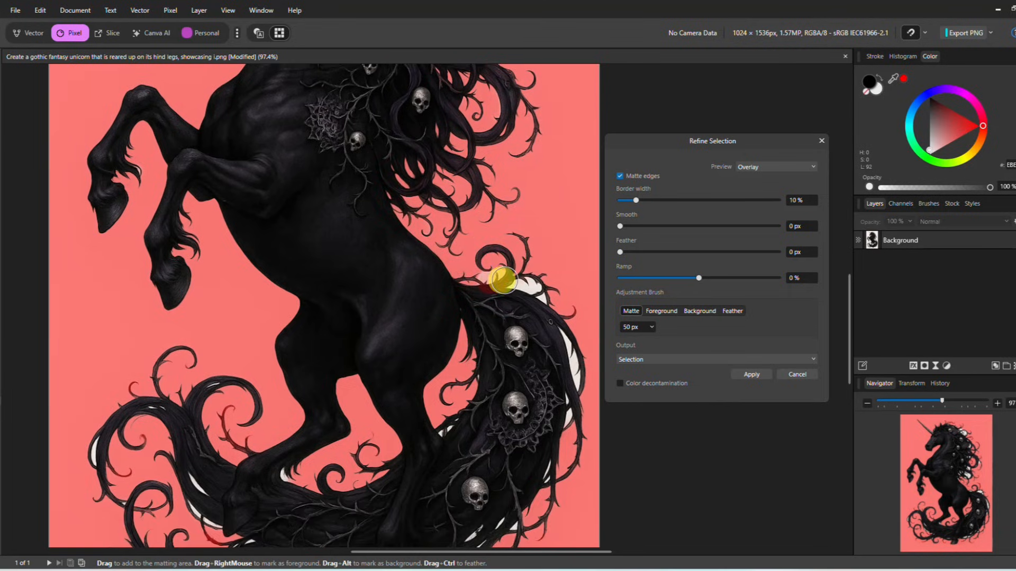
{"action": "left_click_drag", "start_coordinate": [503, 276], "coordinate": [562, 310]}
{"action": "scroll", "coordinate": [569, 224], "scroll_direction": "down", "scroll_amount": 1}
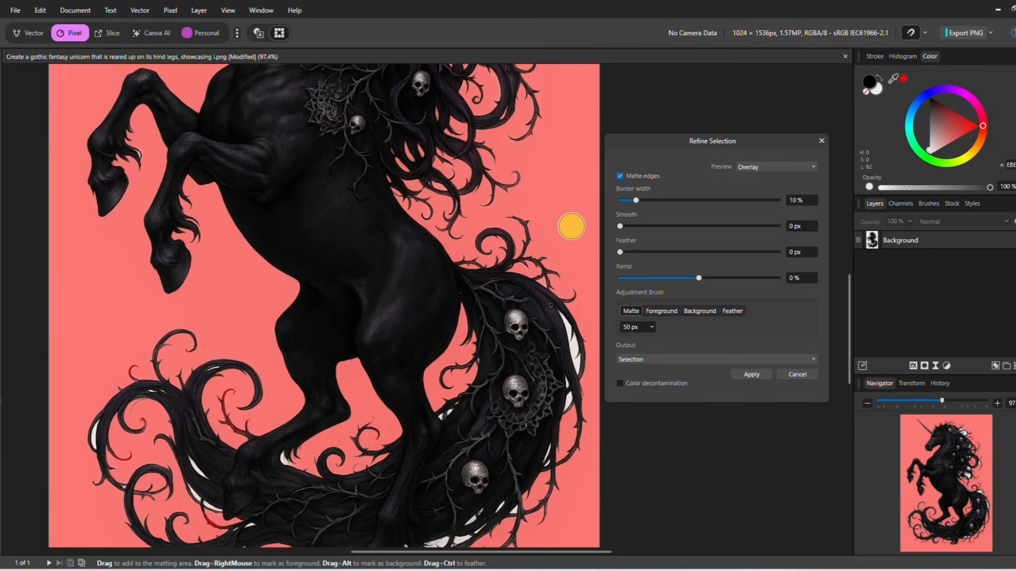
Paint with the Matte adjustment brush along the tail's outer and inner edges and through the gaps in its lower sweep.
{"action": "mouse_move", "coordinate": [548, 256]}
{"action": "left_mouse_down"}
{"action": "mouse_move", "coordinate": [577, 310]}
{"action": "mouse_move", "coordinate": [563, 376]}
{"action": "mouse_move", "coordinate": [570, 365]}
{"action": "left_mouse_up"}
{"action": "mouse_move", "coordinate": [464, 276]}
{"action": "left_mouse_down"}
{"action": "mouse_move", "coordinate": [481, 320]}
{"action": "mouse_move", "coordinate": [433, 381]}
{"action": "left_mouse_up"}
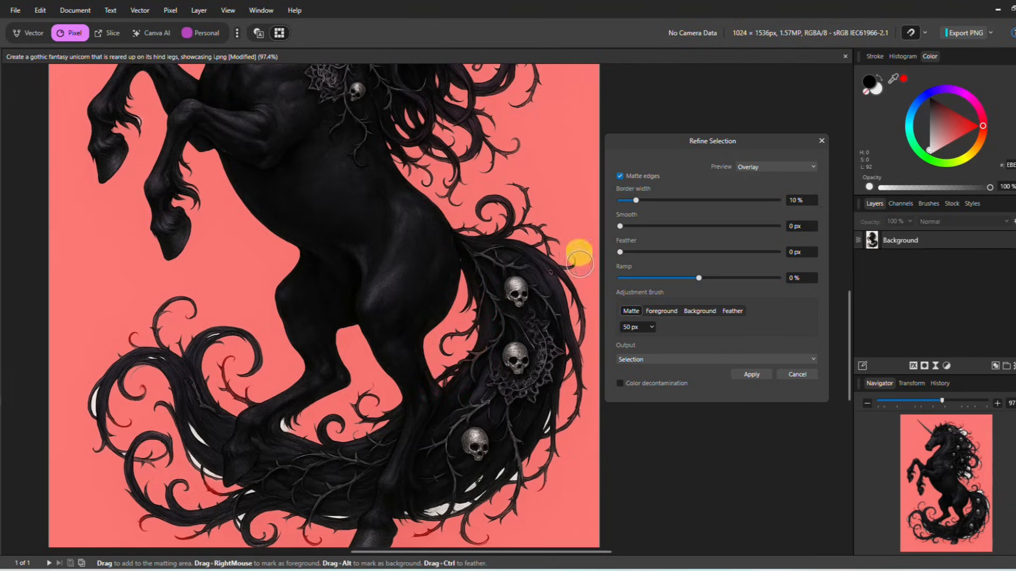
{"action": "scroll", "coordinate": [577, 254], "scroll_direction": "down", "scroll_amount": 2}
{"action": "mouse_move", "coordinate": [566, 290]}
{"action": "left_mouse_down"}
{"action": "mouse_move", "coordinate": [519, 363]}
{"action": "mouse_move", "coordinate": [517, 390]}
{"action": "mouse_move", "coordinate": [539, 381]}
{"action": "mouse_move", "coordinate": [507, 412]}
{"action": "mouse_move", "coordinate": [483, 408]}
{"action": "mouse_move", "coordinate": [504, 374]}
{"action": "mouse_move", "coordinate": [479, 381]}
{"action": "mouse_move", "coordinate": [460, 406]}
{"action": "mouse_move", "coordinate": [408, 412]}
{"action": "mouse_move", "coordinate": [415, 430]}
{"action": "mouse_move", "coordinate": [447, 417]}
{"action": "mouse_move", "coordinate": [459, 431]}
{"action": "mouse_move", "coordinate": [351, 449]}
{"action": "mouse_move", "coordinate": [344, 424]}
{"action": "mouse_move", "coordinate": [311, 431]}
{"action": "left_mouse_up"}
Refine the thorny curls at the tail's far end and the gap beside the rear hind hoof with the Matte adjustment brush.
{"action": "mouse_move", "coordinate": [174, 433]}
{"action": "left_mouse_down"}
{"action": "mouse_move", "coordinate": [128, 394]}
{"action": "mouse_move", "coordinate": [131, 348]}
{"action": "mouse_move", "coordinate": [152, 336]}
{"action": "mouse_move", "coordinate": [167, 362]}
{"action": "mouse_move", "coordinate": [204, 371]}
{"action": "mouse_move", "coordinate": [185, 349]}
{"action": "mouse_move", "coordinate": [206, 354]}
{"action": "mouse_move", "coordinate": [185, 324]}
{"action": "mouse_move", "coordinate": [91, 320]}
{"action": "mouse_move", "coordinate": [88, 307]}
{"action": "mouse_move", "coordinate": [108, 287]}
{"action": "mouse_move", "coordinate": [145, 293]}
{"action": "mouse_move", "coordinate": [127, 281]}
{"action": "mouse_move", "coordinate": [131, 241]}
{"action": "mouse_move", "coordinate": [137, 256]}
{"action": "mouse_move", "coordinate": [160, 257]}
{"action": "mouse_move", "coordinate": [152, 234]}
{"action": "mouse_move", "coordinate": [166, 208]}
{"action": "mouse_move", "coordinate": [184, 203]}
{"action": "mouse_move", "coordinate": [191, 210]}
{"action": "mouse_move", "coordinate": [173, 230]}
{"action": "mouse_move", "coordinate": [179, 252]}
{"action": "mouse_move", "coordinate": [201, 237]}
{"action": "mouse_move", "coordinate": [252, 249]}
{"action": "mouse_move", "coordinate": [261, 261]}
{"action": "mouse_move", "coordinate": [242, 293]}
{"action": "mouse_move", "coordinate": [252, 298]}
{"action": "mouse_move", "coordinate": [283, 269]}
{"action": "left_mouse_up"}
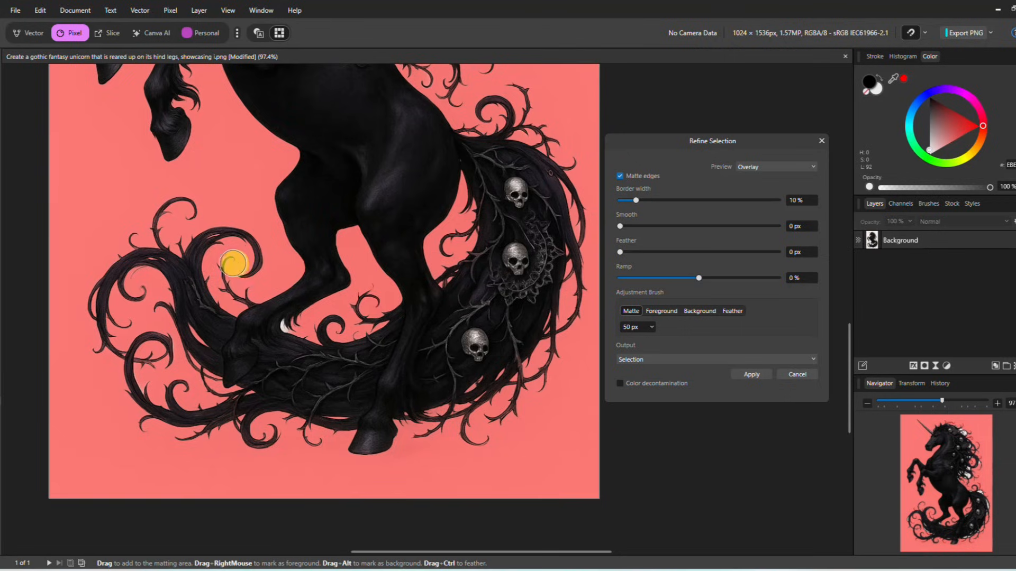
{"action": "mouse_move", "coordinate": [268, 325]}
{"action": "left_mouse_down"}
{"action": "mouse_move", "coordinate": [328, 334]}
{"action": "mouse_move", "coordinate": [339, 236]}
{"action": "mouse_move", "coordinate": [351, 229]}
{"action": "mouse_move", "coordinate": [396, 310]}
{"action": "mouse_move", "coordinate": [348, 332]}
{"action": "mouse_move", "coordinate": [380, 300]}
{"action": "left_mouse_up"}
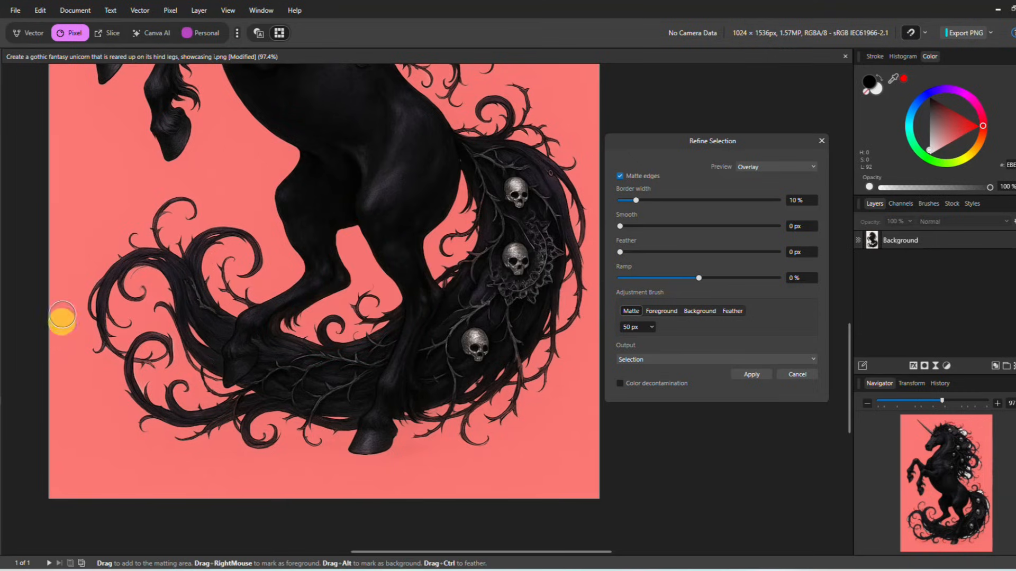
{"action": "mouse_move", "coordinate": [154, 405]}
{"action": "left_mouse_down"}
{"action": "mouse_move", "coordinate": [138, 347]}
{"action": "mouse_move", "coordinate": [163, 356]}
{"action": "left_mouse_up"}
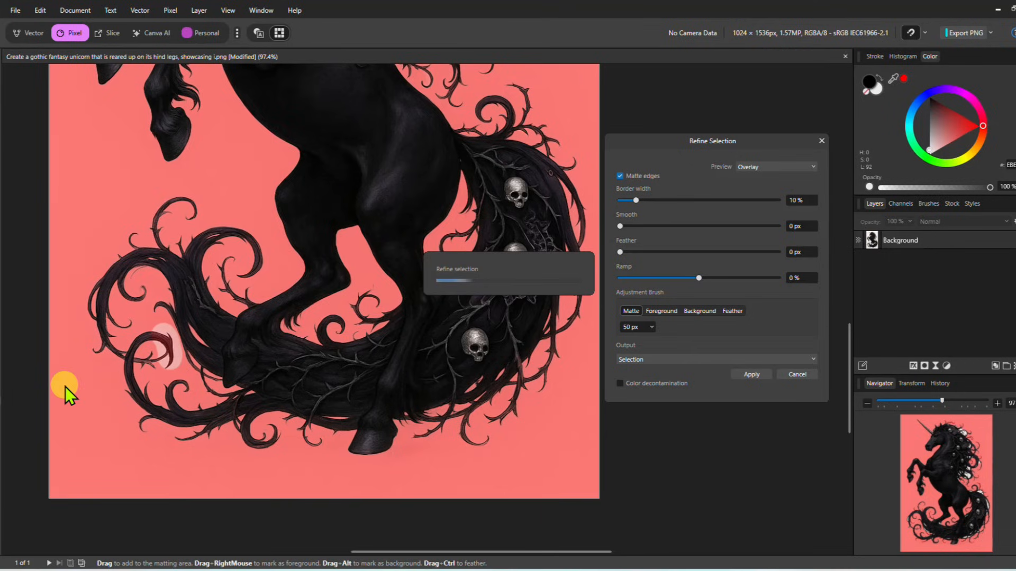
Refine the leftover gaps between the mane's outer curls and its lowest strands with the Matte adjustment brush.
{"action": "left_click_drag", "start_coordinate": [174, 256], "coordinate": [225, 453]}
{"action": "mouse_move", "coordinate": [257, 211]}
{"action": "left_mouse_down"}
{"action": "mouse_move", "coordinate": [311, 381]}
{"action": "mouse_move", "coordinate": [322, 304]}
{"action": "mouse_move", "coordinate": [389, 231]}
{"action": "mouse_move", "coordinate": [370, 220]}
{"action": "mouse_move", "coordinate": [340, 256]}
{"action": "mouse_move", "coordinate": [308, 246]}
{"action": "mouse_move", "coordinate": [337, 172]}
{"action": "left_mouse_up"}
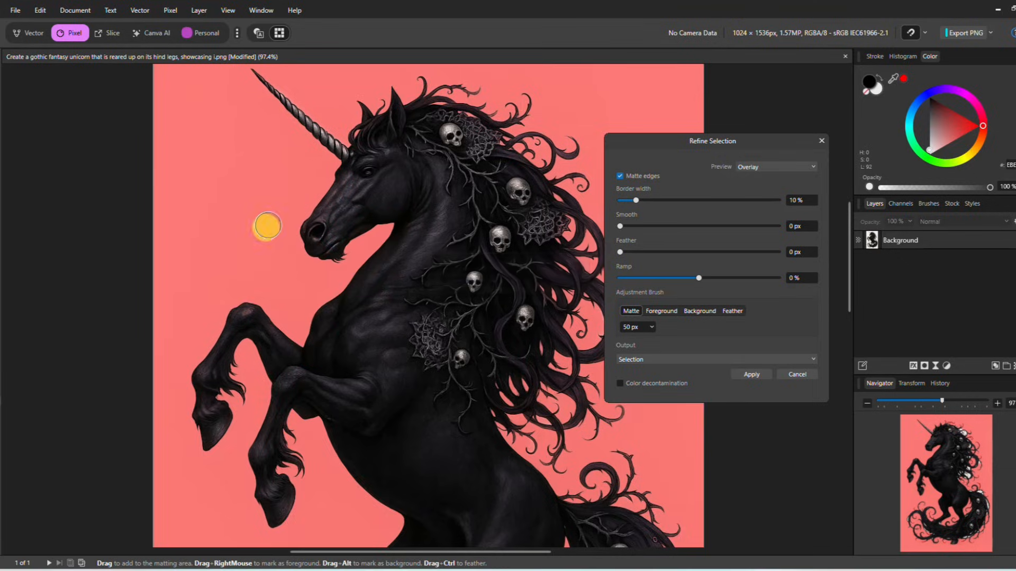
{"action": "left_click_drag", "start_coordinate": [267, 222], "coordinate": [280, 334]}
{"action": "mouse_move", "coordinate": [349, 279]}
{"action": "left_mouse_down"}
{"action": "mouse_move", "coordinate": [255, 185]}
{"action": "mouse_move", "coordinate": [278, 177]}
{"action": "mouse_move", "coordinate": [299, 196]}
{"action": "mouse_move", "coordinate": [495, 203]}
{"action": "mouse_move", "coordinate": [416, 209]}
{"action": "left_mouse_up"}
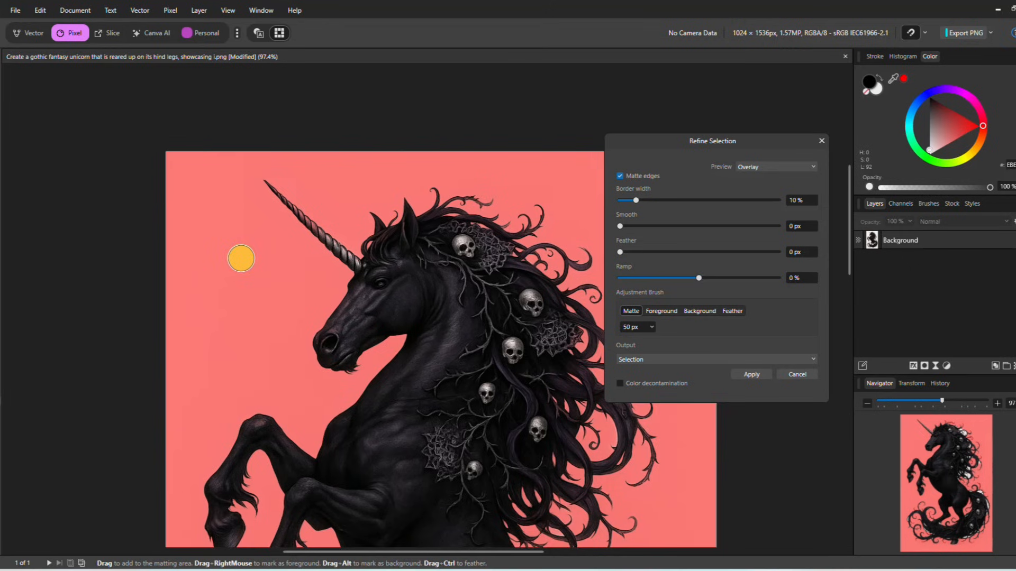
{"action": "scroll", "coordinate": [483, 351], "scroll_direction": "down", "scroll_amount": 2}
{"action": "scroll", "coordinate": [483, 344], "scroll_direction": "up", "scroll_amount": 3}
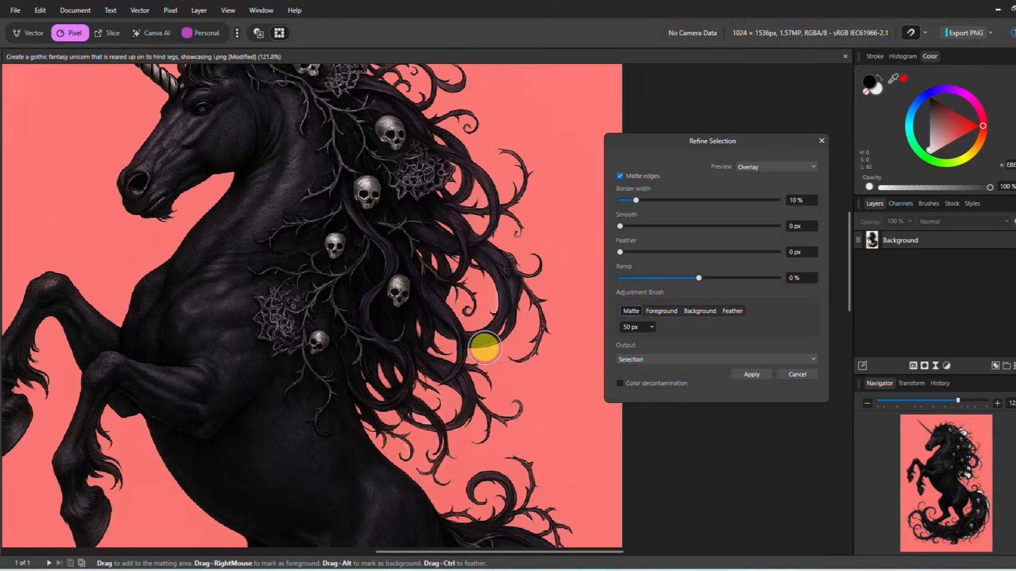
{"action": "scroll", "coordinate": [482, 347], "scroll_direction": "up", "scroll_amount": 3}
{"action": "mouse_move", "coordinate": [490, 245]}
{"action": "left_mouse_down"}
{"action": "mouse_move", "coordinate": [475, 242]}
{"action": "mouse_move", "coordinate": [501, 304]}
{"action": "mouse_move", "coordinate": [481, 317]}
{"action": "left_mouse_up"}
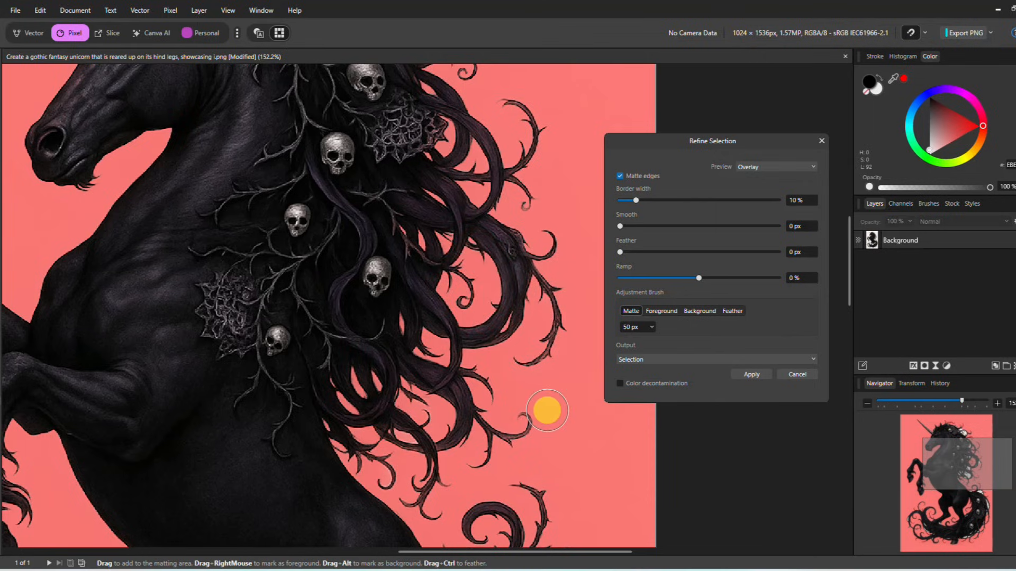
{"action": "mouse_move", "coordinate": [415, 437]}
{"action": "left_mouse_down"}
{"action": "mouse_move", "coordinate": [389, 425]}
{"action": "mouse_move", "coordinate": [416, 444]}
{"action": "mouse_move", "coordinate": [456, 441]}
{"action": "left_mouse_up"}
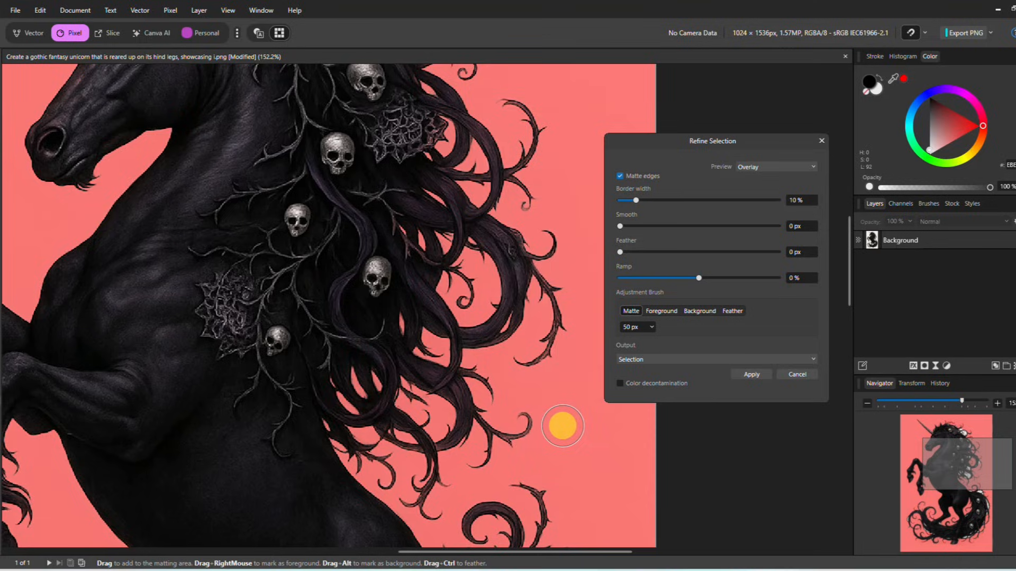
Check the whole unicorn selection with the Black matte preview.
{"action": "scroll", "coordinate": [563, 426], "scroll_direction": "down", "scroll_amount": 2}
{"action": "scroll", "coordinate": [561, 425], "scroll_direction": "down", "scroll_amount": 5}
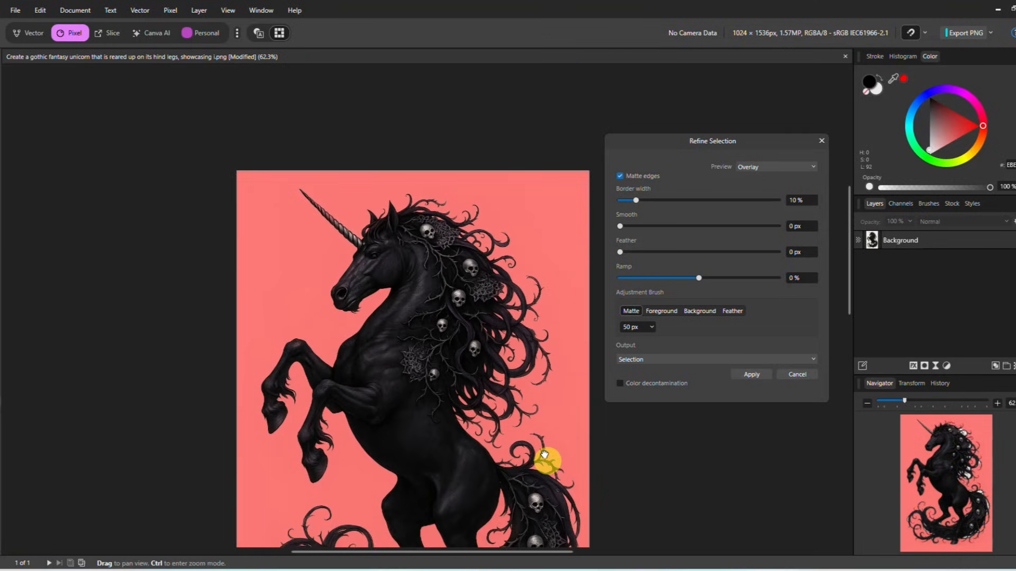
{"action": "left_click_drag", "start_coordinate": [545, 461], "coordinate": [530, 365]}
{"action": "scroll", "coordinate": [531, 410], "scroll_direction": "down", "scroll_amount": 1}
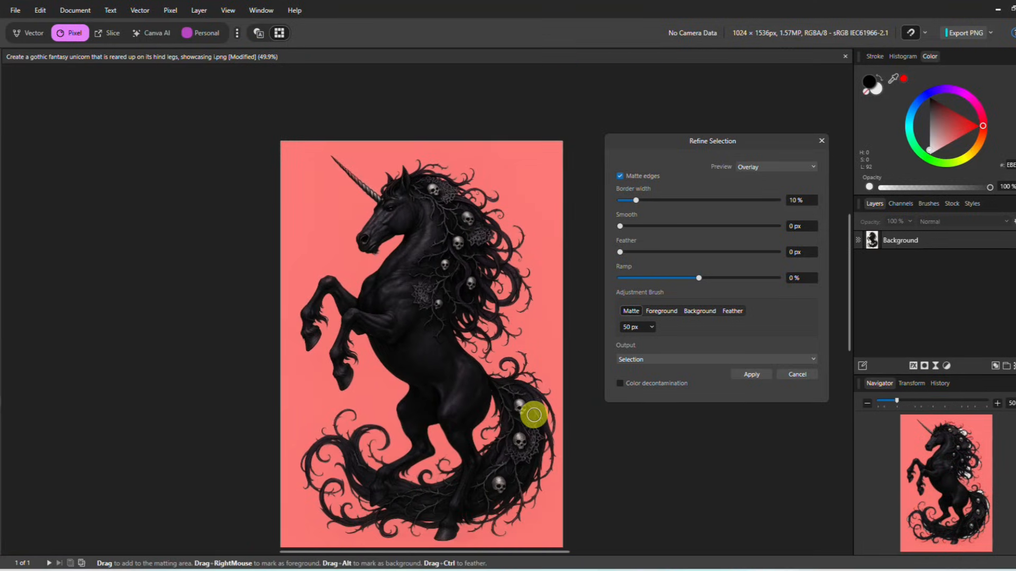
{"action": "left_click_drag", "start_coordinate": [535, 467], "coordinate": [526, 420]}
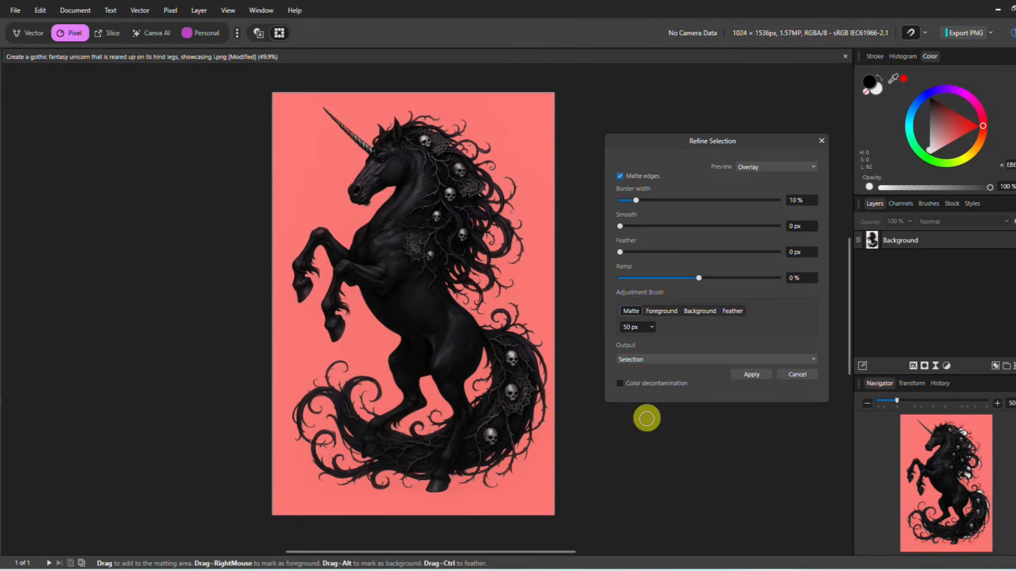
{"action": "left_click", "coordinate": [756, 169]}
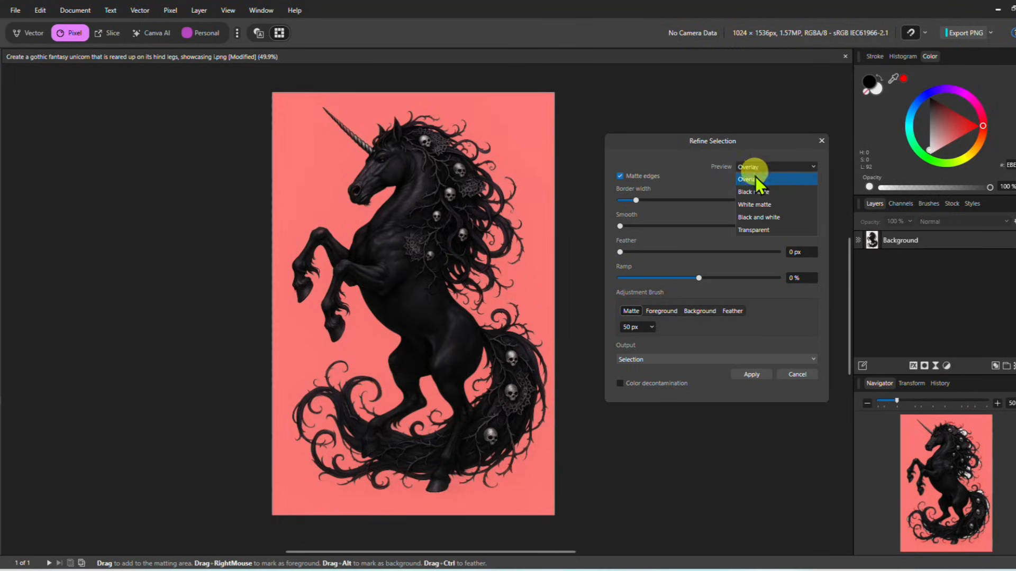
{"action": "left_click", "coordinate": [755, 192]}
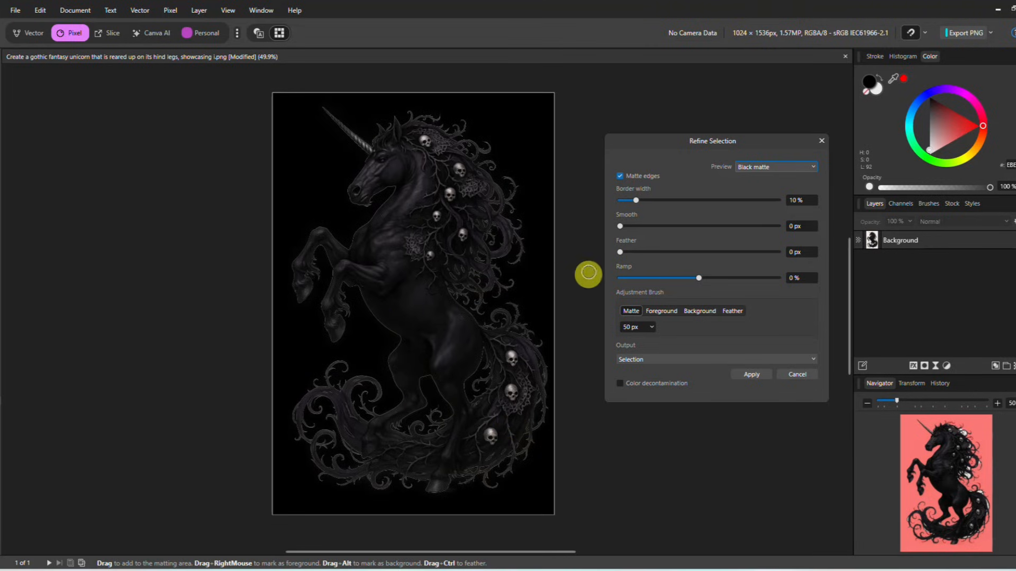
Set the selection's feather to 1.7 px and enable color decontamination.
{"action": "left_click_drag", "start_coordinate": [621, 253], "coordinate": [624, 254]}
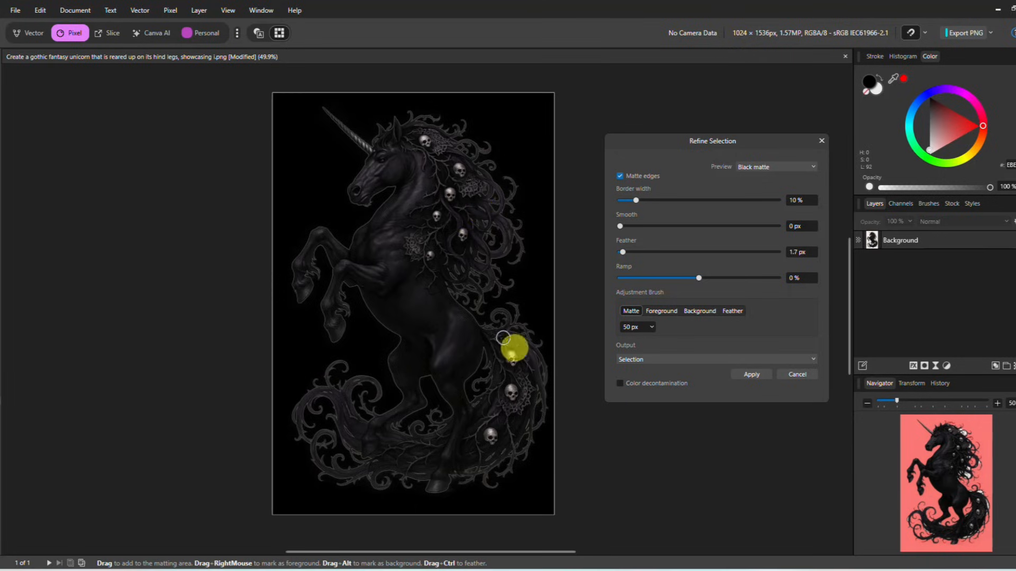
{"action": "left_click", "coordinate": [620, 386]}
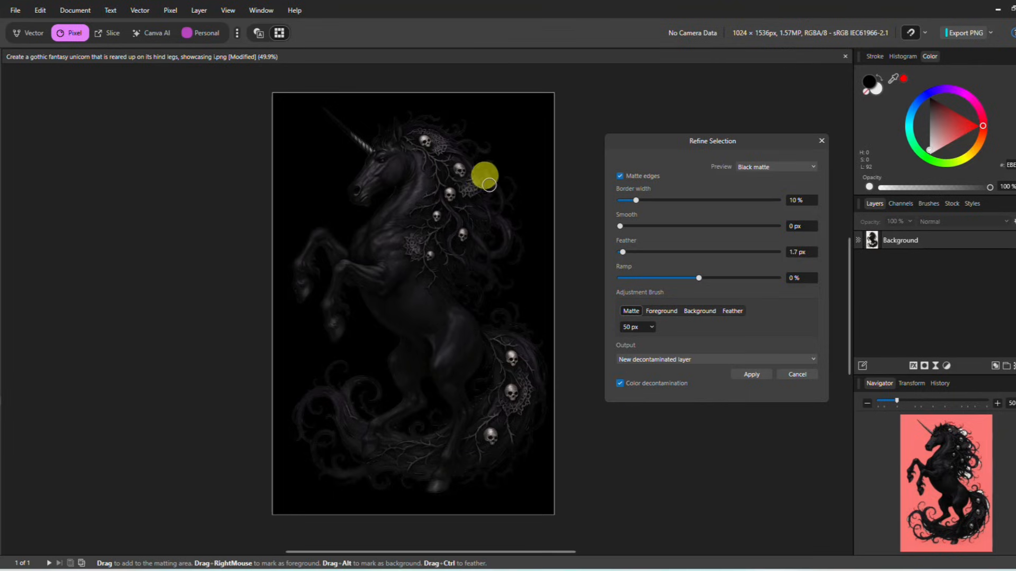
Return the refinement preview to Overlay and reduce the feather to 1 px.
{"action": "left_click", "coordinate": [762, 167]}
{"action": "left_click", "coordinate": [760, 180]}
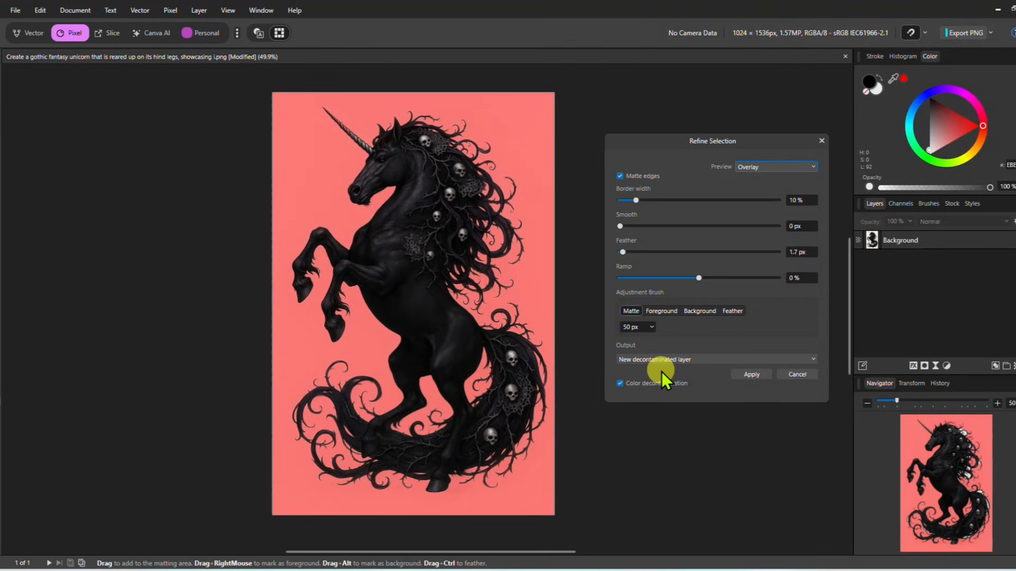
{"action": "left_click", "coordinate": [624, 252]}
{"action": "left_click_drag", "start_coordinate": [624, 252], "coordinate": [621, 252]}
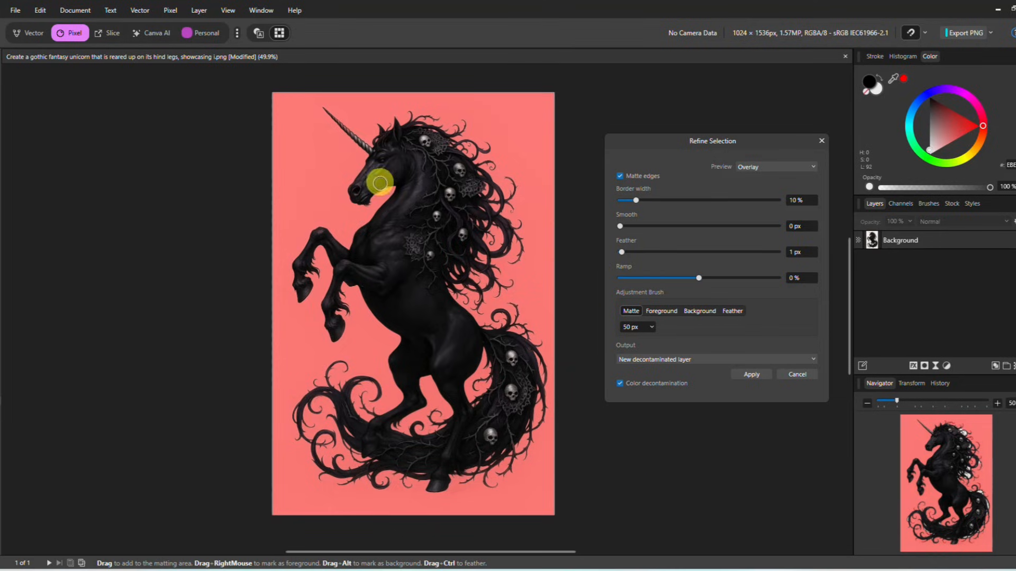
Apply the refinement with New decontaminated layer as the output and hide the Background layer.
{"action": "left_click", "coordinate": [699, 360]}
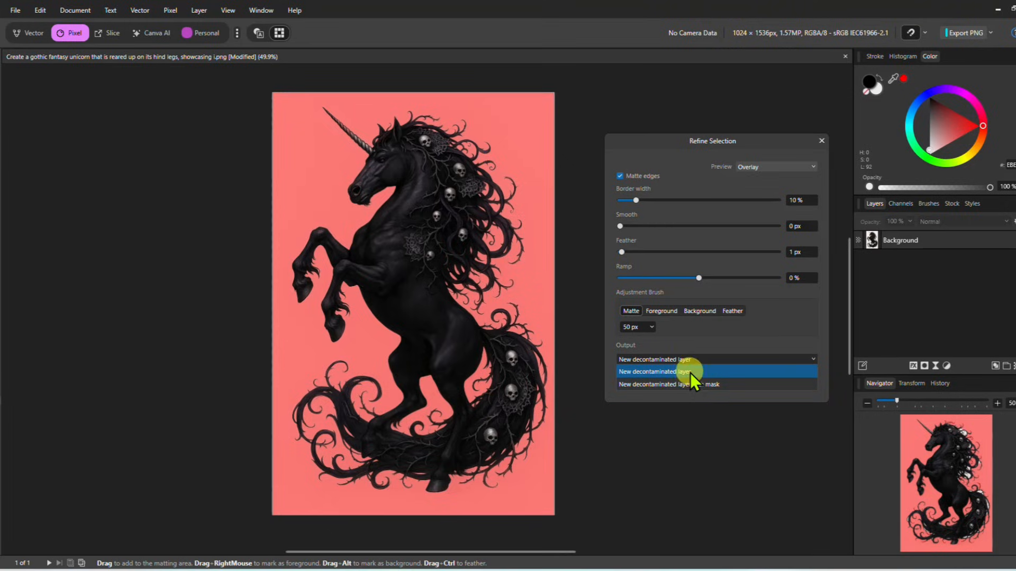
{"action": "left_click", "coordinate": [690, 372]}
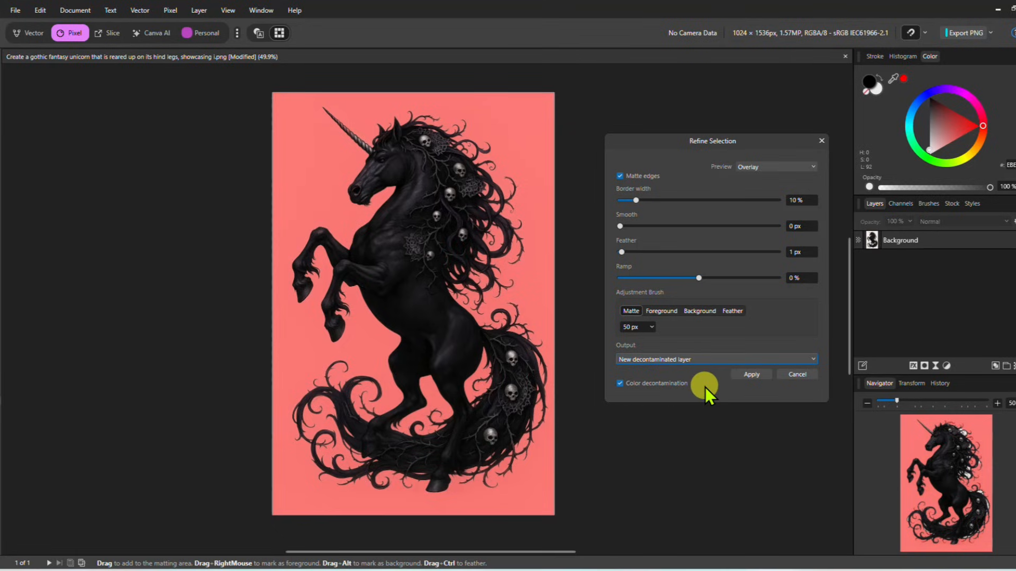
{"action": "left_click", "coordinate": [746, 375]}
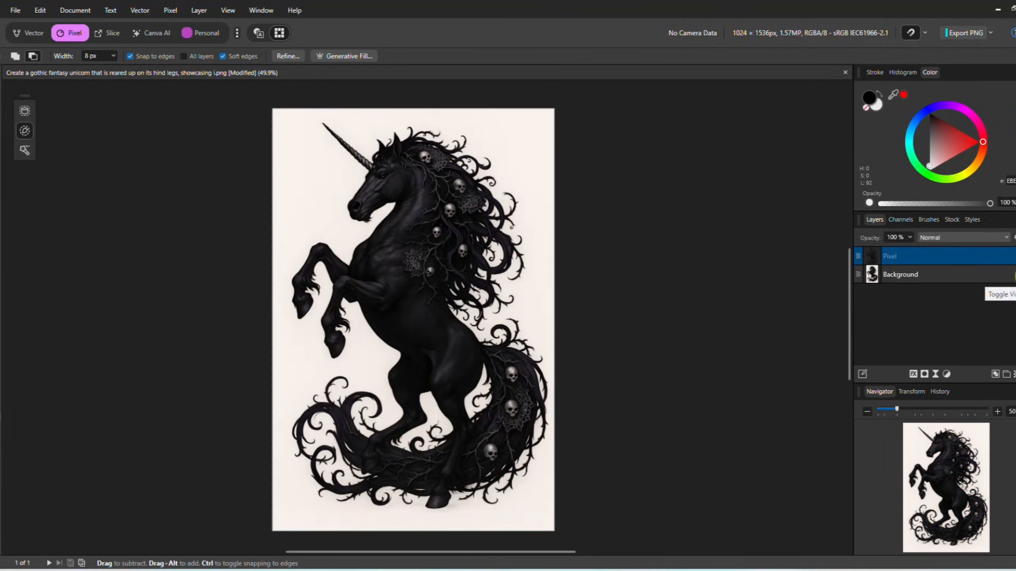
{"action": "left_click", "coordinate": [1011, 274]}
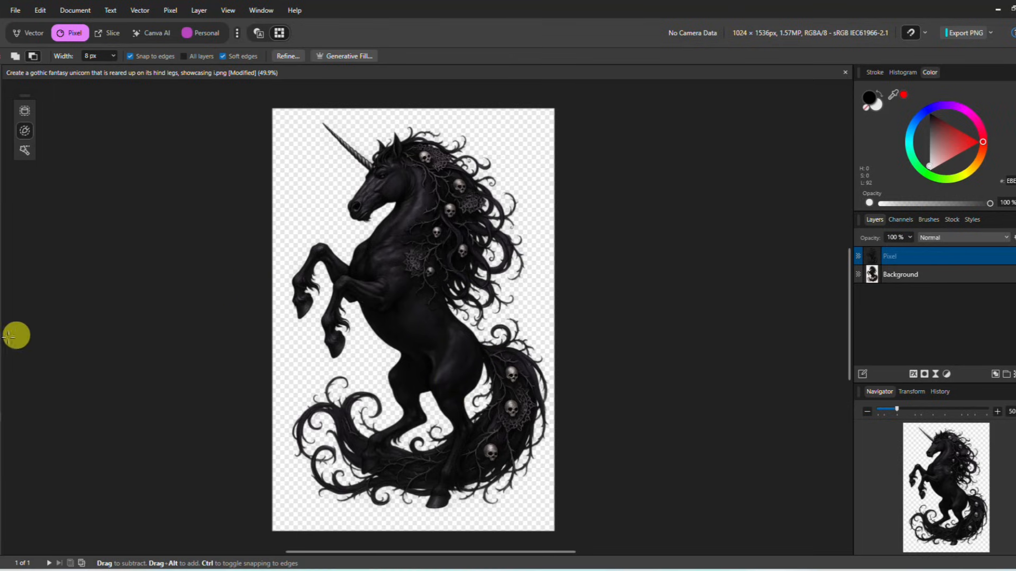
Draw a rectangle covering the whole canvas and place it beneath the unicorn cutout layer.
{"action": "left_click", "coordinate": [1, 322]}
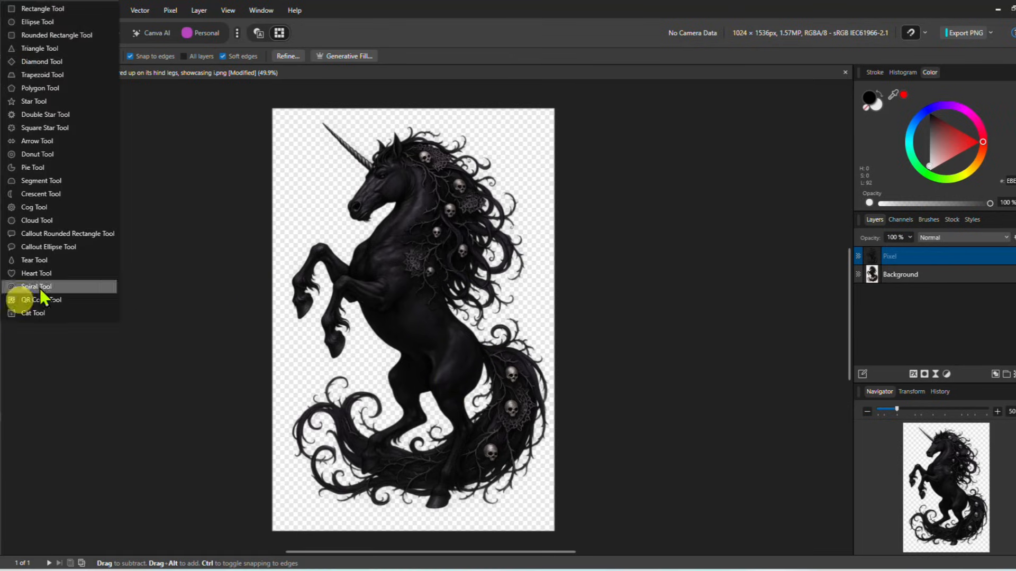
{"action": "left_click", "coordinate": [39, 11]}
{"action": "left_click_drag", "start_coordinate": [260, 101], "coordinate": [572, 535]}
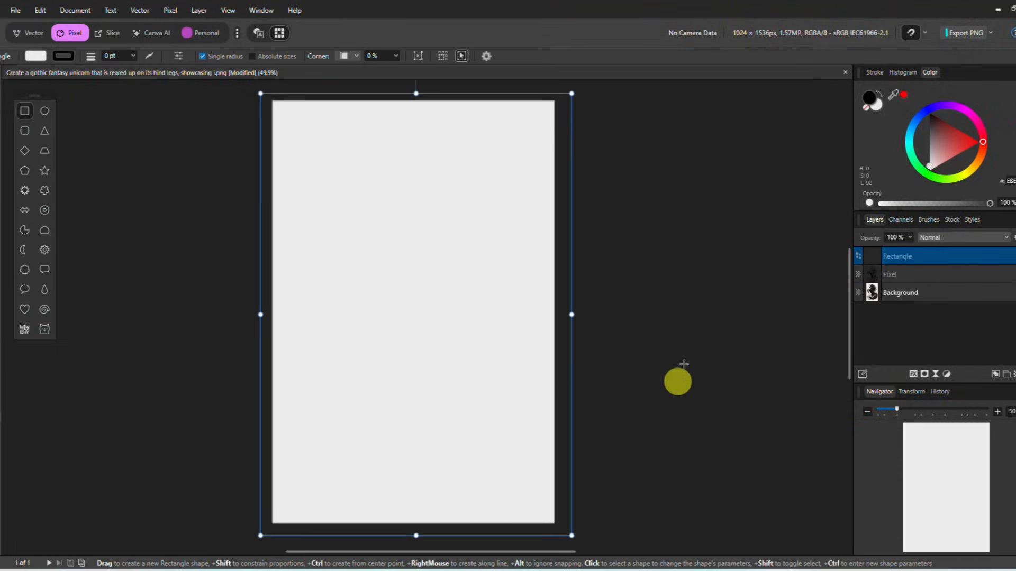
{"action": "key", "text": "v"}
{"action": "left_click_drag", "start_coordinate": [960, 256], "coordinate": [971, 284]}
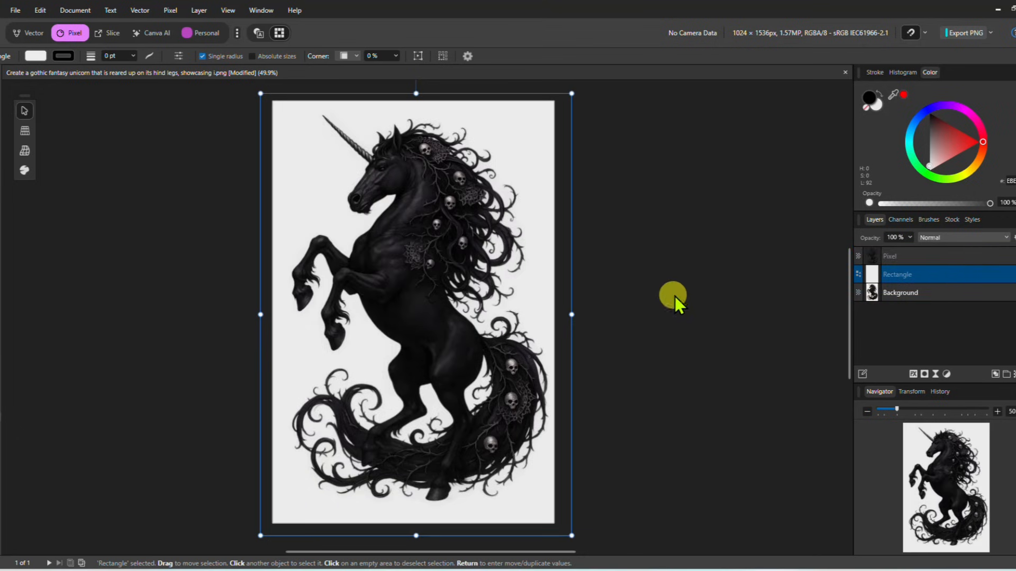
Try muted red and light violet fills on the backdrop rectangle, ending on H 252, S 77, L 64.
{"action": "left_click", "coordinate": [675, 298]}
{"action": "left_click", "coordinate": [914, 276]}
{"action": "mouse_move", "coordinate": [942, 161]}
{"action": "left_mouse_down"}
{"action": "mouse_move", "coordinate": [939, 138]}
{"action": "mouse_move", "coordinate": [947, 145]}
{"action": "left_mouse_up"}
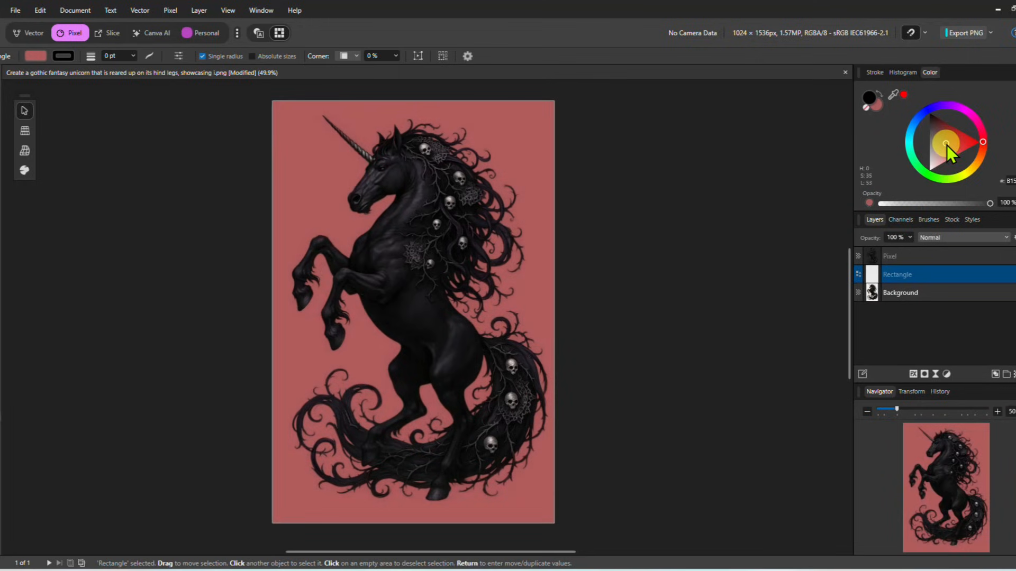
{"action": "left_click", "coordinate": [935, 109]}
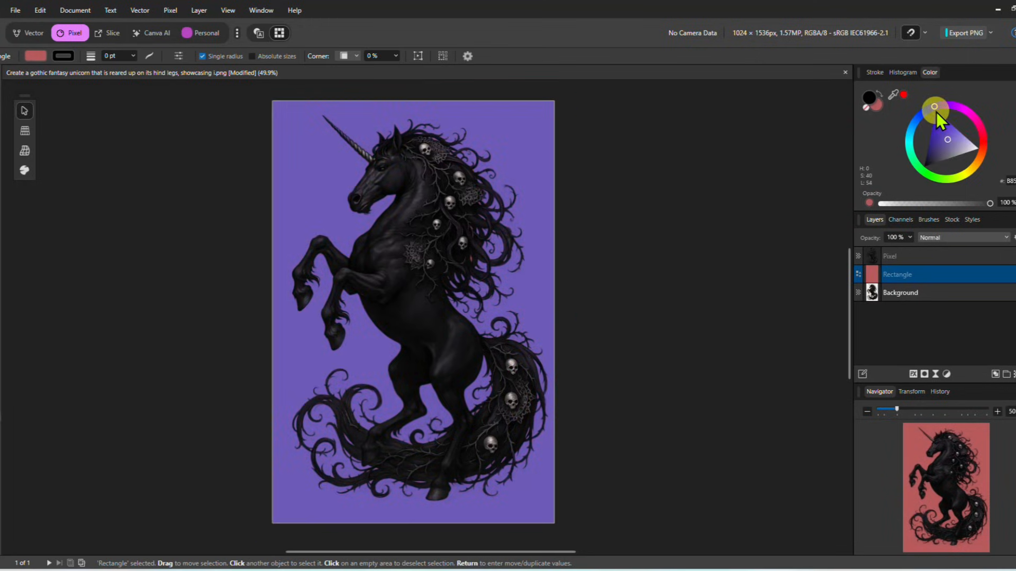
{"action": "left_click_drag", "start_coordinate": [948, 138], "coordinate": [951, 132]}
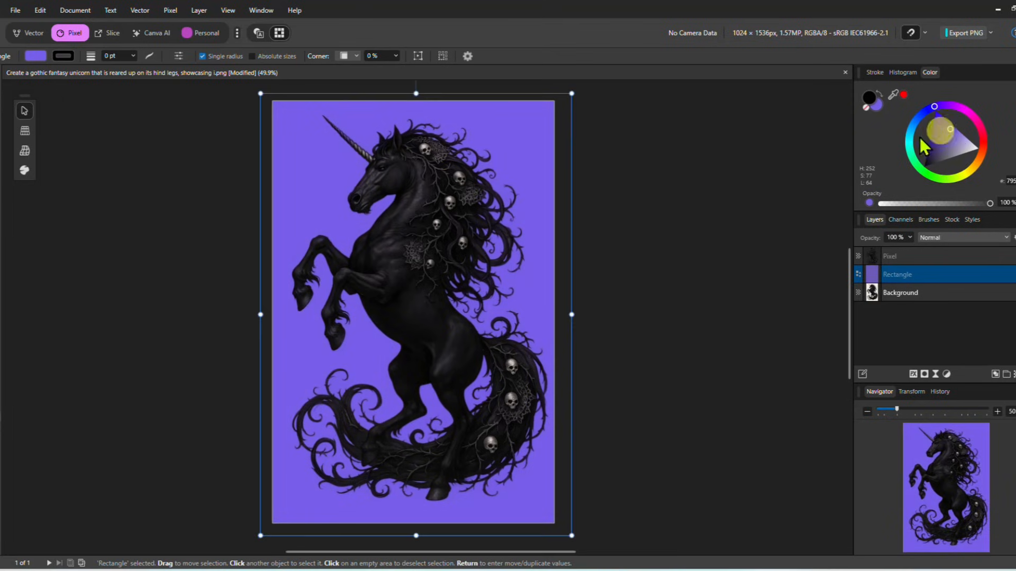
Recolor the backdrop rectangle teal and examine the cutout edges around the head and mane up close.
{"action": "scroll", "coordinate": [624, 302], "scroll_direction": "up", "scroll_amount": 3}
{"action": "left_click_drag", "start_coordinate": [542, 552], "coordinate": [511, 551]}
{"action": "scroll", "coordinate": [609, 257], "scroll_direction": "up", "scroll_amount": 4}
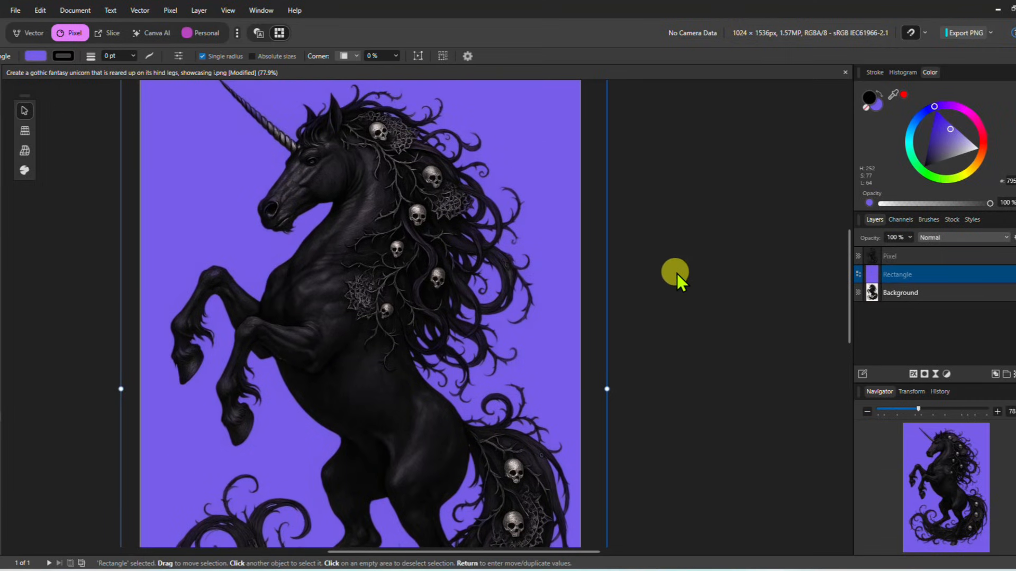
{"action": "mouse_move", "coordinate": [944, 129]}
{"action": "left_mouse_down"}
{"action": "mouse_move", "coordinate": [942, 156]}
{"action": "mouse_move", "coordinate": [955, 142]}
{"action": "mouse_move", "coordinate": [933, 150]}
{"action": "mouse_move", "coordinate": [944, 141]}
{"action": "mouse_move", "coordinate": [934, 135]}
{"action": "mouse_move", "coordinate": [938, 146]}
{"action": "left_mouse_up"}
{"action": "scroll", "coordinate": [572, 242], "scroll_direction": "up", "scroll_amount": 2}
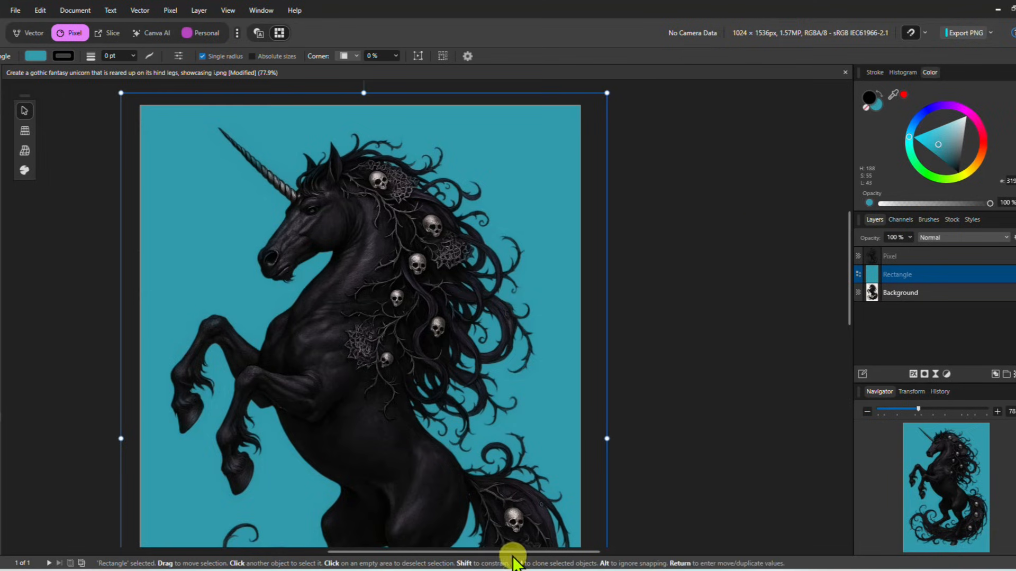
{"action": "left_click_drag", "start_coordinate": [510, 553], "coordinate": [453, 552]}
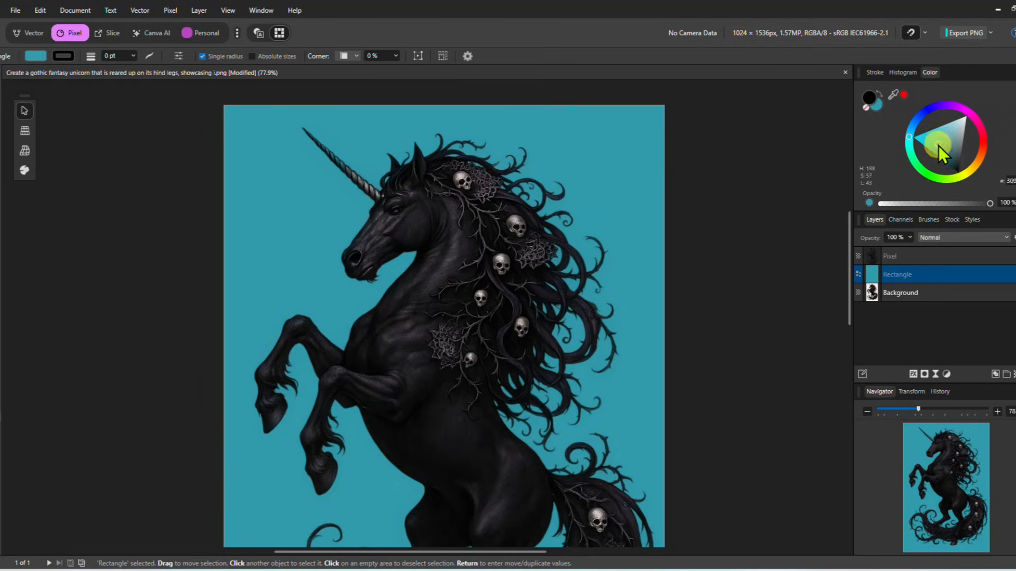
Change the backdrop rectangle to dark blue-violet (H 257, S 95, L 30) and check the cutout edges down to the tail.
{"action": "mouse_move", "coordinate": [938, 145]}
{"action": "left_mouse_down"}
{"action": "mouse_move", "coordinate": [928, 113]}
{"action": "mouse_move", "coordinate": [937, 112]}
{"action": "mouse_move", "coordinate": [951, 126]}
{"action": "mouse_move", "coordinate": [933, 134]}
{"action": "left_mouse_up"}
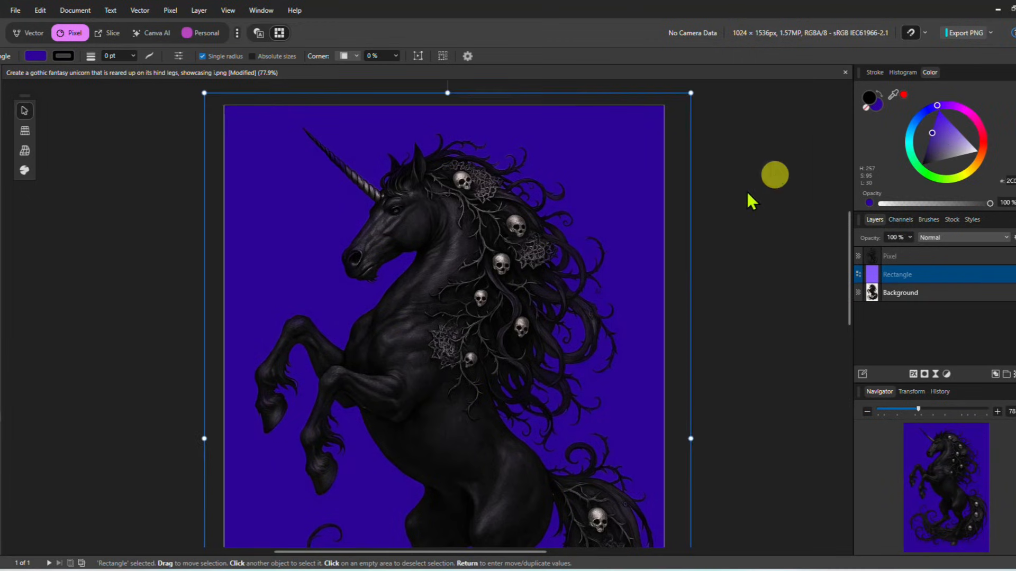
{"action": "scroll", "coordinate": [697, 230], "scroll_direction": "down", "scroll_amount": 2}
{"action": "scroll", "coordinate": [697, 229], "scroll_direction": "down", "scroll_amount": 10}
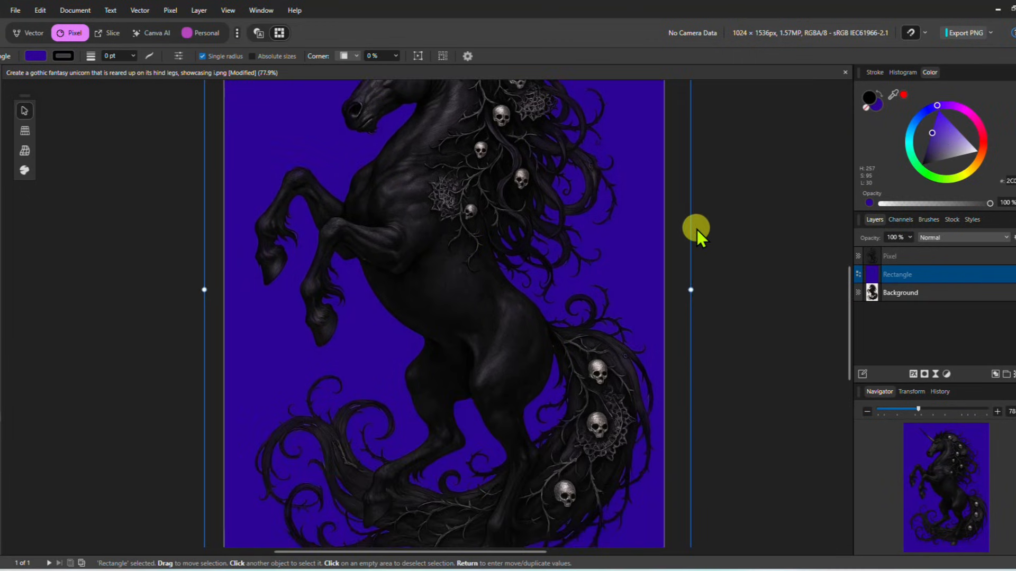
{"action": "scroll", "coordinate": [697, 230], "scroll_direction": "down", "scroll_amount": 2}
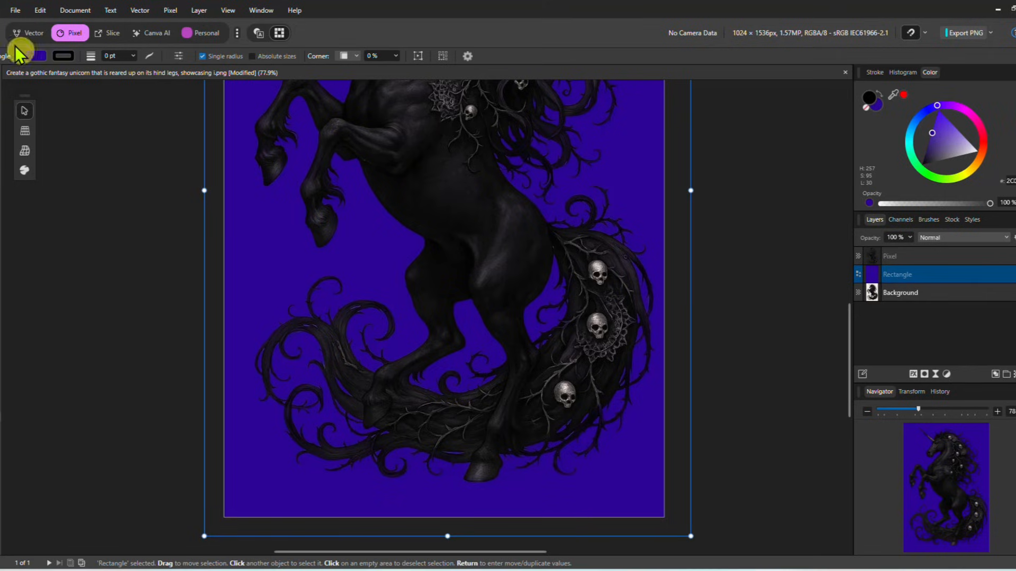
Create a new 3000 × 3000 px document from the Basic preset with a transparent background.
{"action": "left_click", "coordinate": [19, 13]}
{"action": "left_click", "coordinate": [30, 42]}
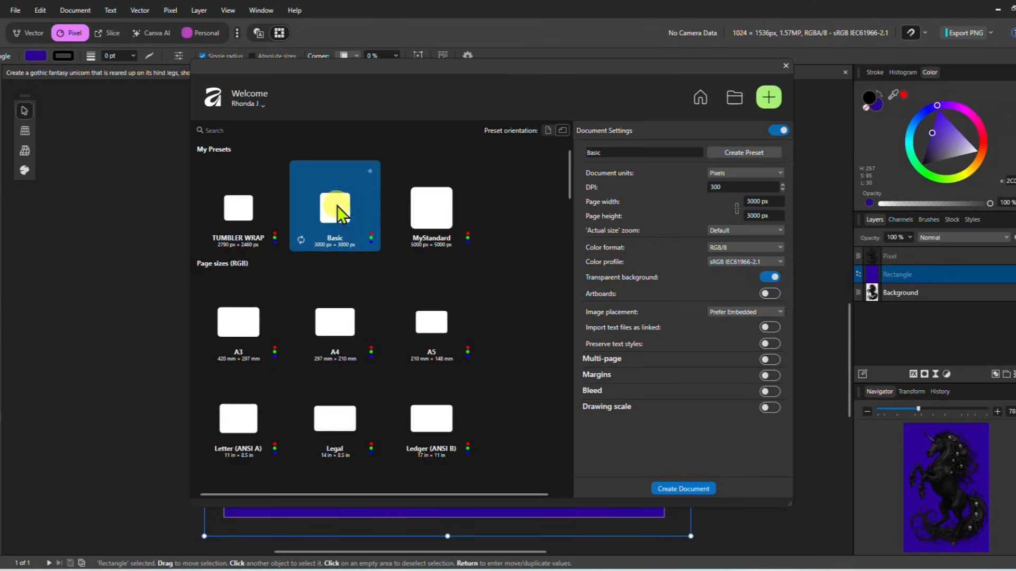
{"action": "left_click", "coordinate": [684, 484]}
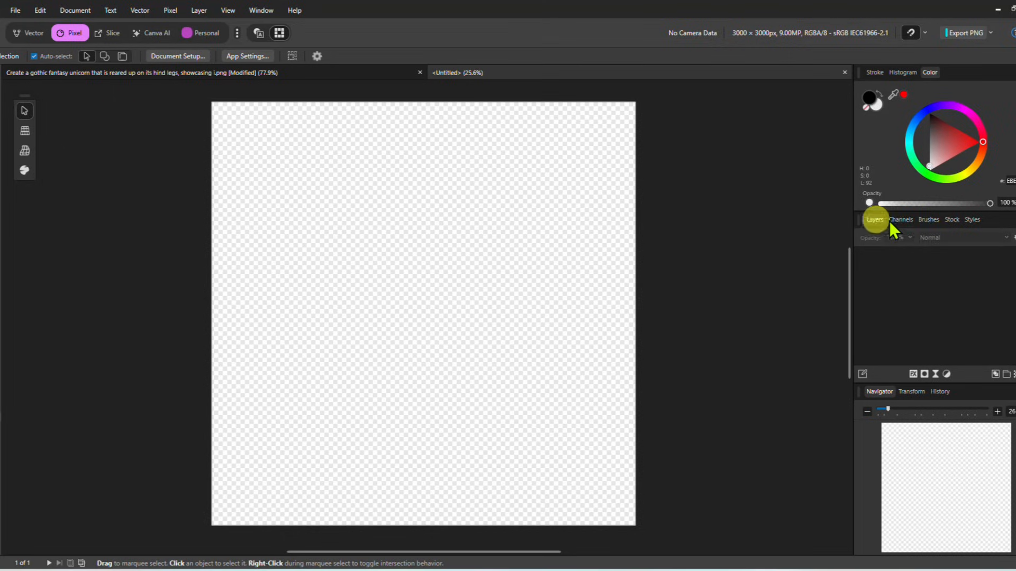
Search the Pexels stock images for "forest" and place the sunlit photo with mossy ground across the new canvas.
{"action": "left_click", "coordinate": [951, 220]}
{"action": "left_click", "coordinate": [926, 237]}
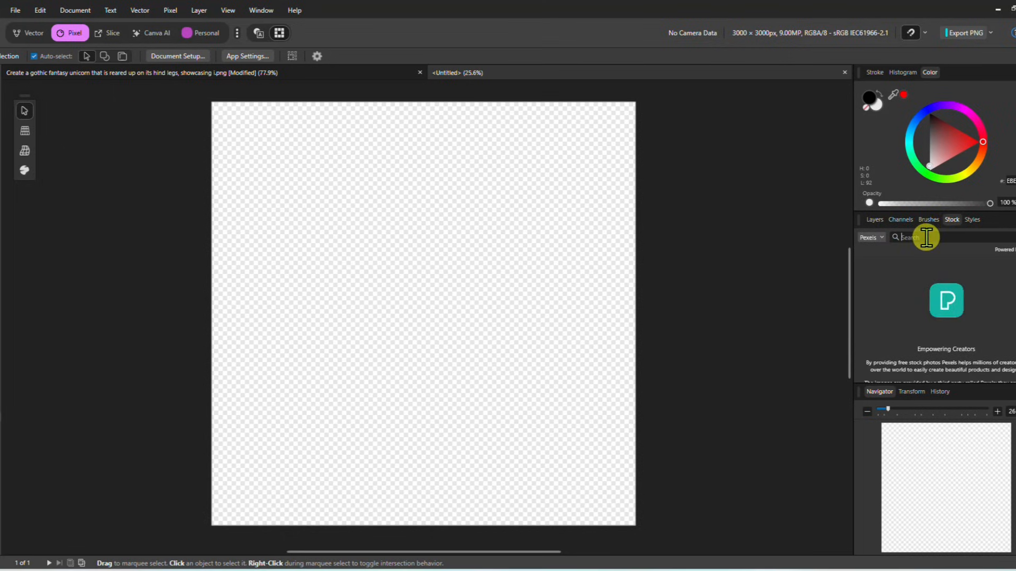
{"action": "type", "text": "forest"}
{"action": "key", "text": "Return"}
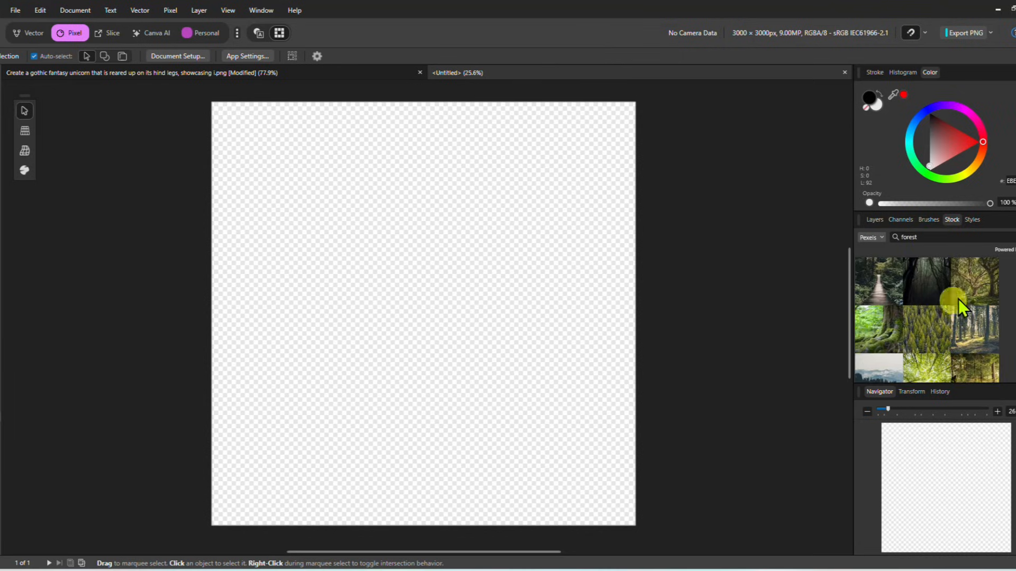
{"action": "scroll", "coordinate": [980, 320], "scroll_direction": "down", "scroll_amount": 3}
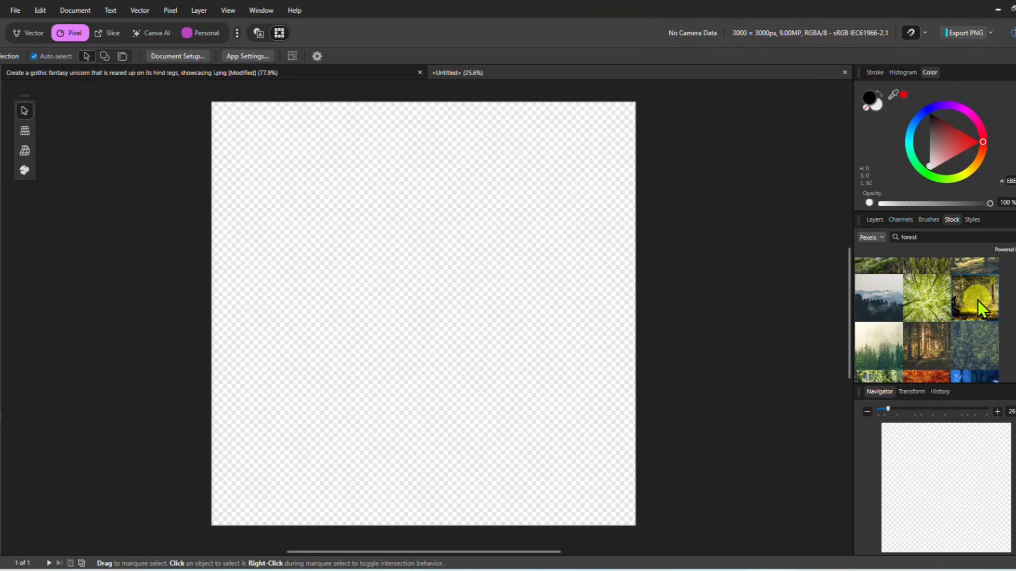
{"action": "left_click_drag", "start_coordinate": [448, 304], "coordinate": [447, 304]}
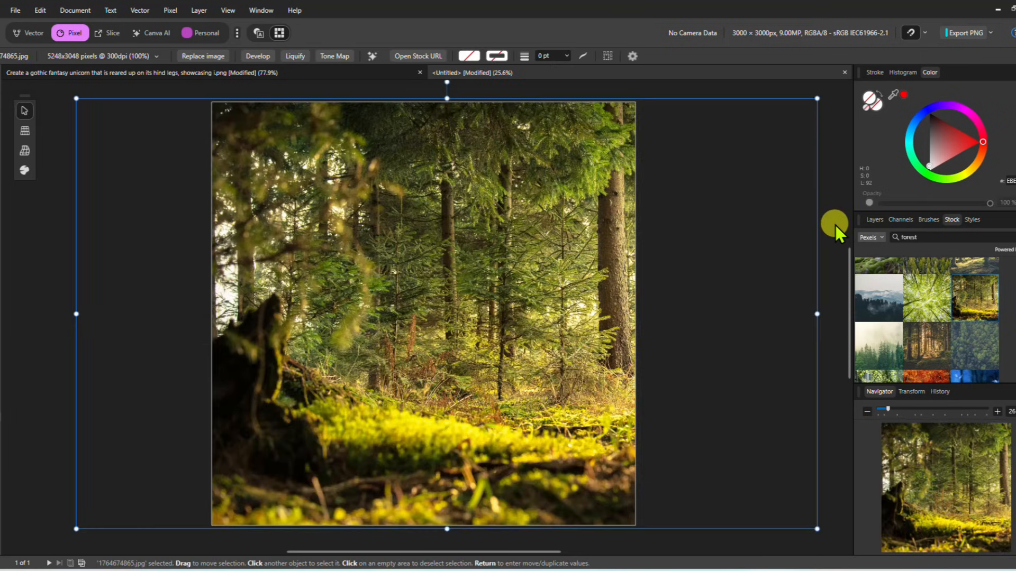
{"action": "left_click", "coordinate": [68, 124]}
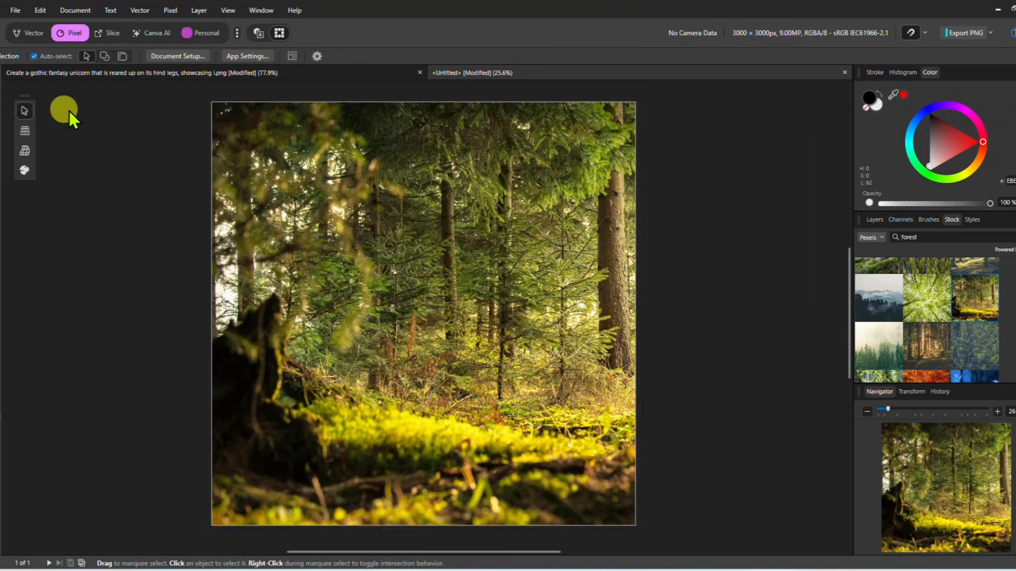
Hide the backdrop rectangle in the unicorn document and try to paste the unicorn cutout into the forest document.
{"action": "left_click", "coordinate": [282, 73]}
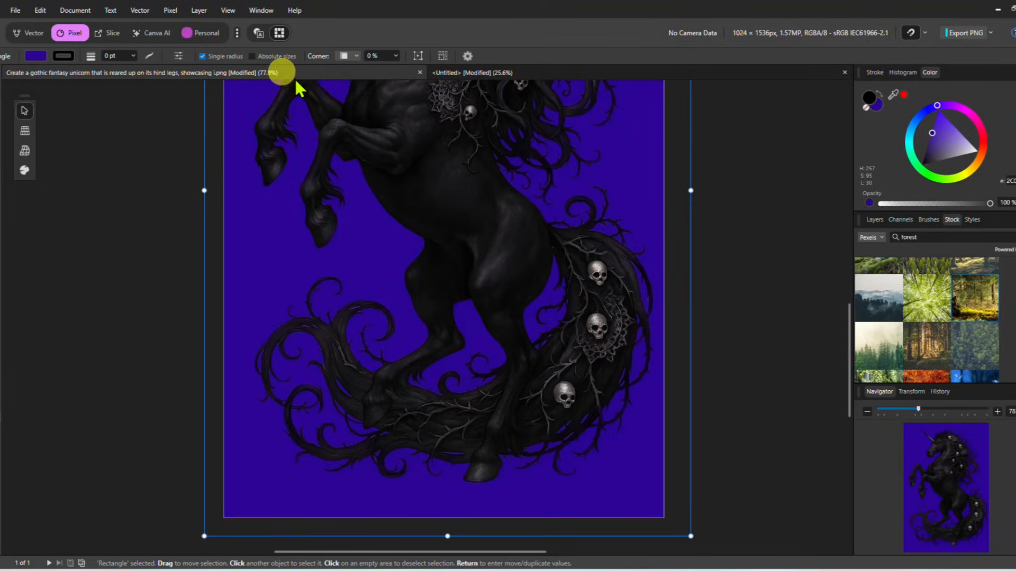
{"action": "left_click", "coordinate": [875, 220]}
{"action": "left_click", "coordinate": [1005, 275]}
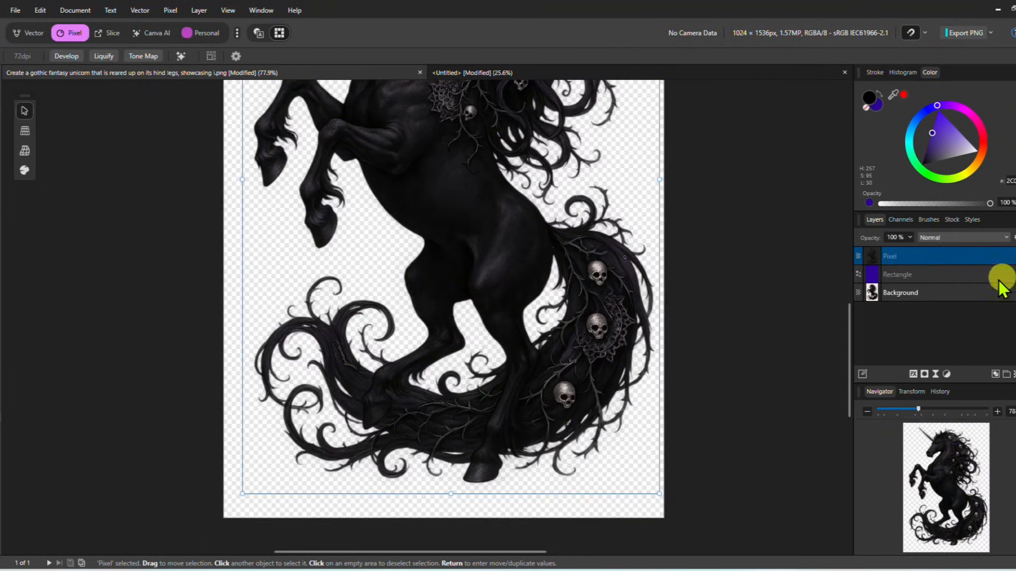
{"action": "double_click", "coordinate": [942, 258]}
{"action": "left_click", "coordinate": [528, 73]}
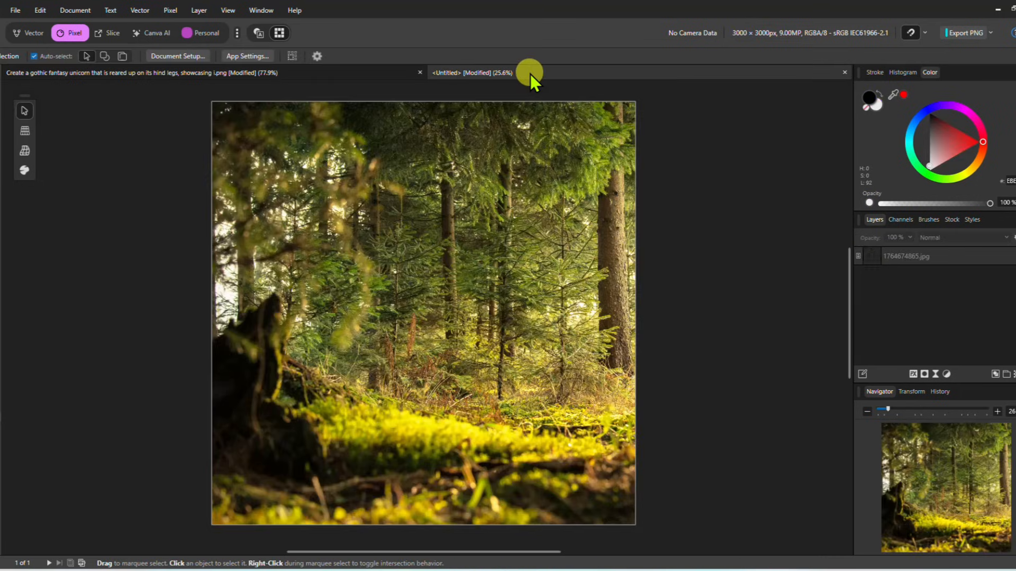
{"action": "key", "text": "ctrl+v"}
{"action": "left_click_drag", "start_coordinate": [438, 244], "coordinate": [471, 269]}
Delete the Background and Rectangle layers from the unicorn document, and copy the unicorn cutout layer into the forest document.
{"action": "key", "text": "Delete"}
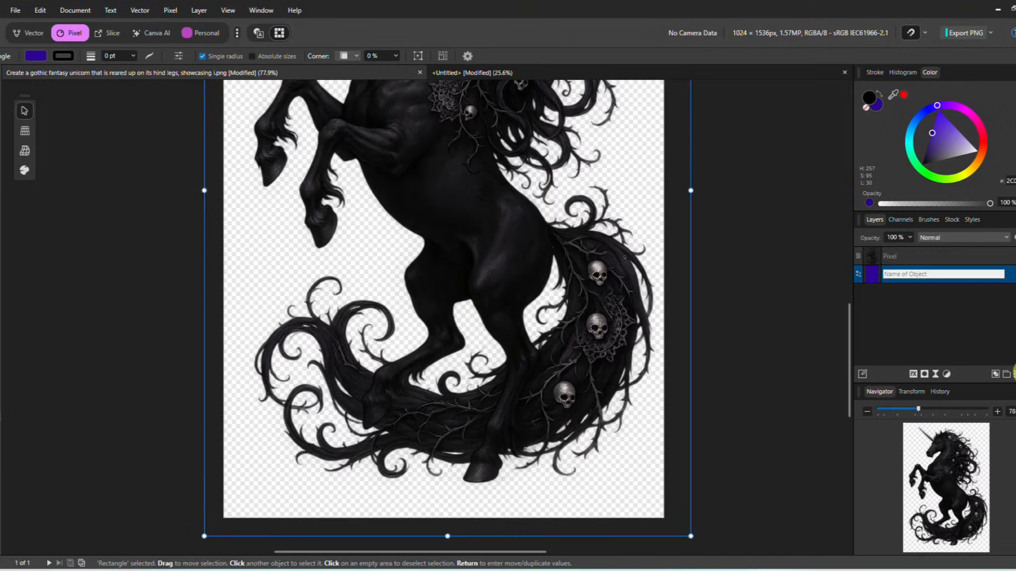
{"action": "left_click", "coordinate": [1015, 373]}
{"action": "right_click", "coordinate": [1005, 270]}
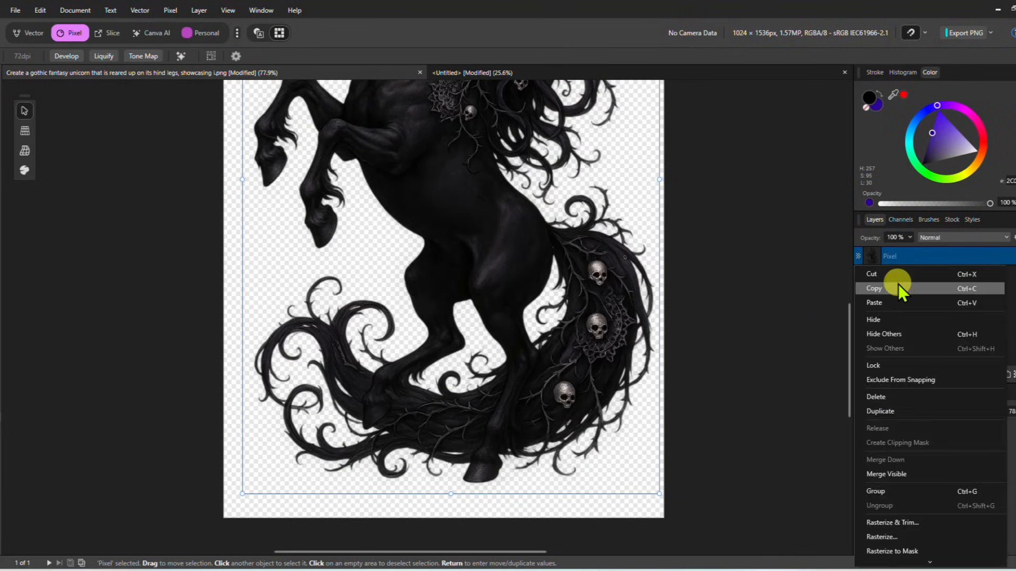
{"action": "left_click", "coordinate": [900, 285]}
{"action": "left_click", "coordinate": [531, 74]}
{"action": "key", "text": "ctrl+v"}
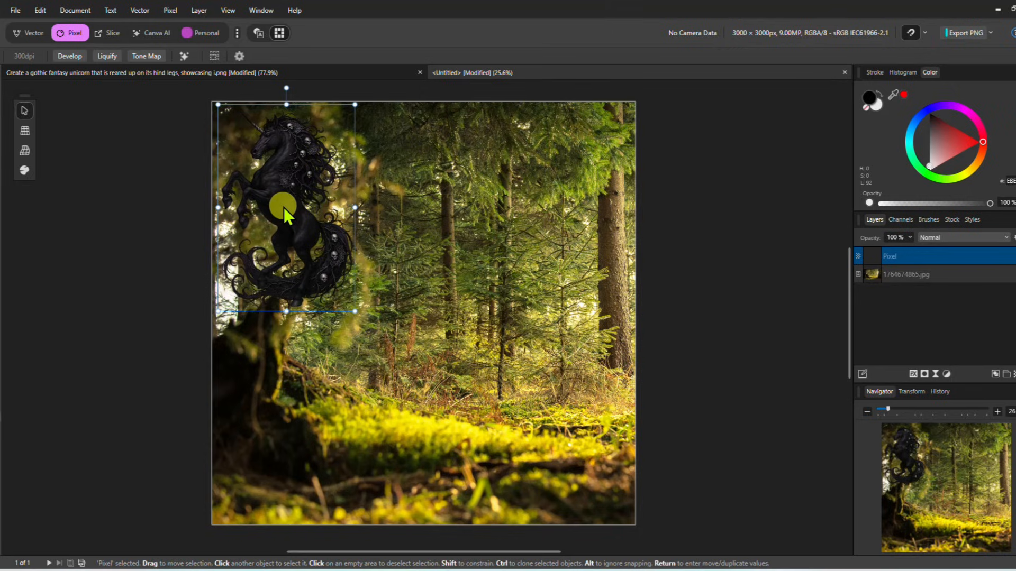
Enlarge the pasted unicorn and place it right of the canvas centre, and shift the forest photo slightly left behind it.
{"action": "left_click_drag", "start_coordinate": [284, 207], "coordinate": [451, 379]}
{"action": "left_click_drag", "start_coordinate": [386, 275], "coordinate": [292, 160]}
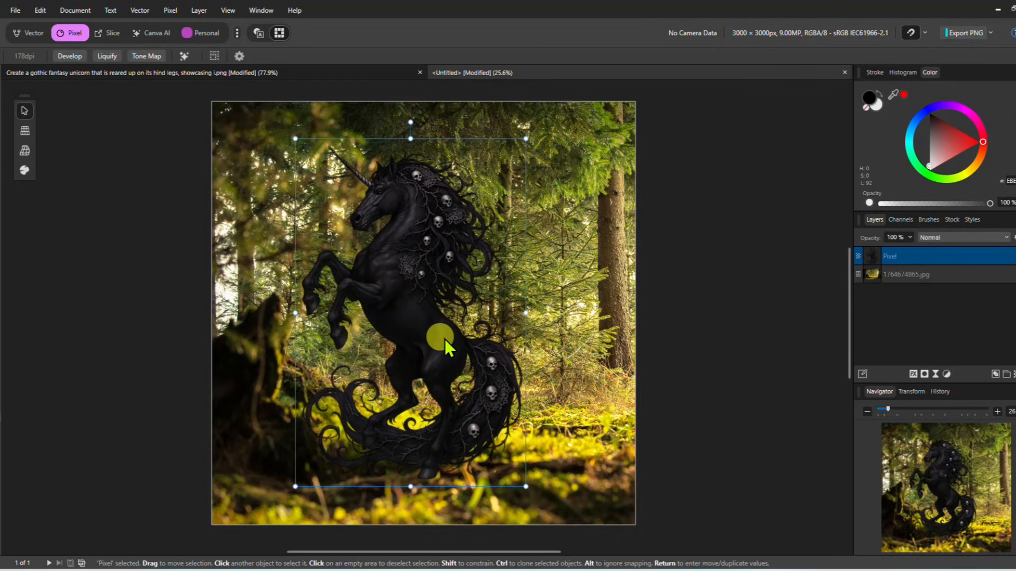
{"action": "left_click_drag", "start_coordinate": [445, 339], "coordinate": [512, 340]}
{"action": "left_click", "coordinate": [669, 364]}
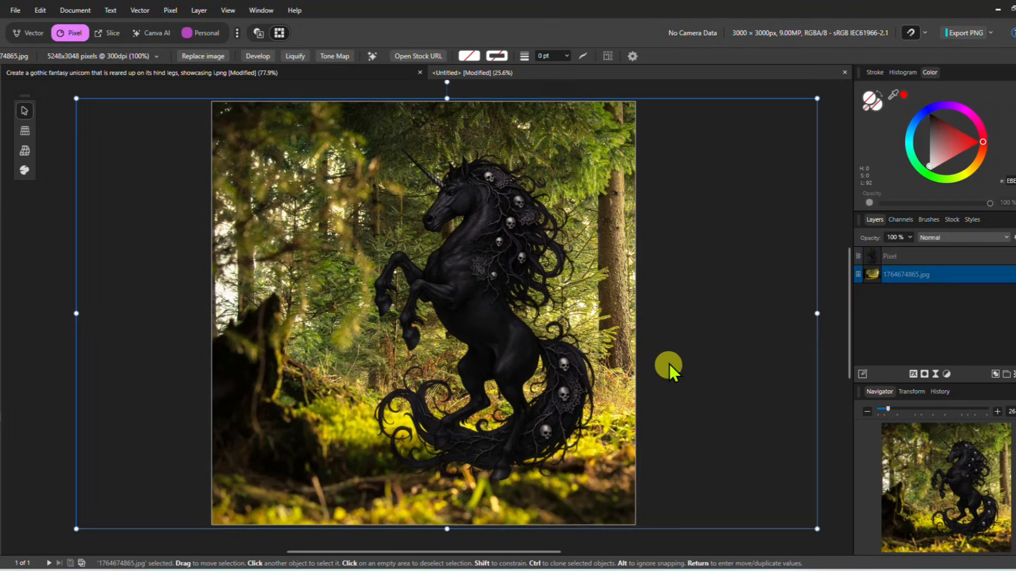
{"action": "scroll", "coordinate": [674, 351], "scroll_direction": "up", "scroll_amount": 1}
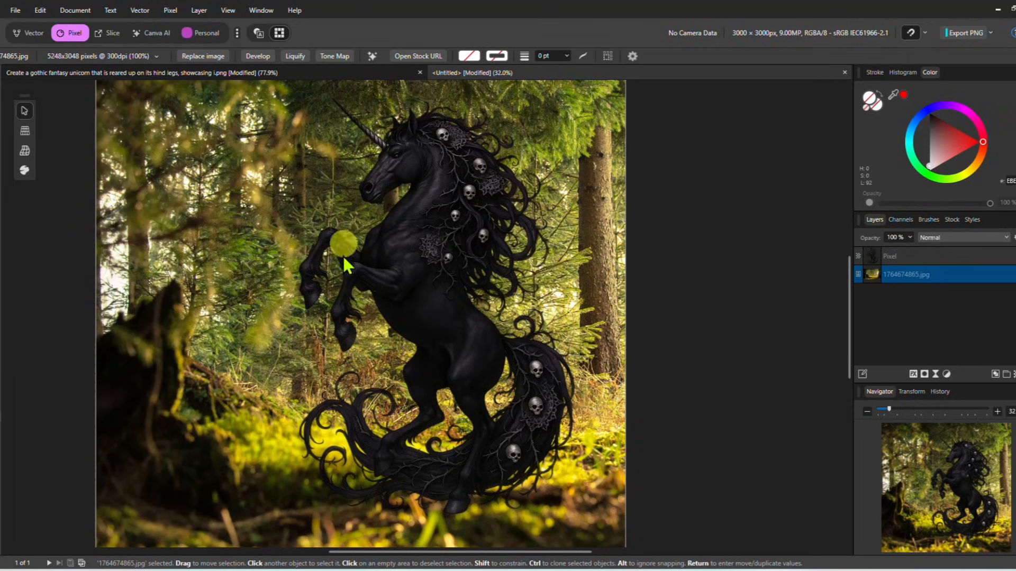
{"action": "left_click_drag", "start_coordinate": [453, 389], "coordinate": [423, 294]}
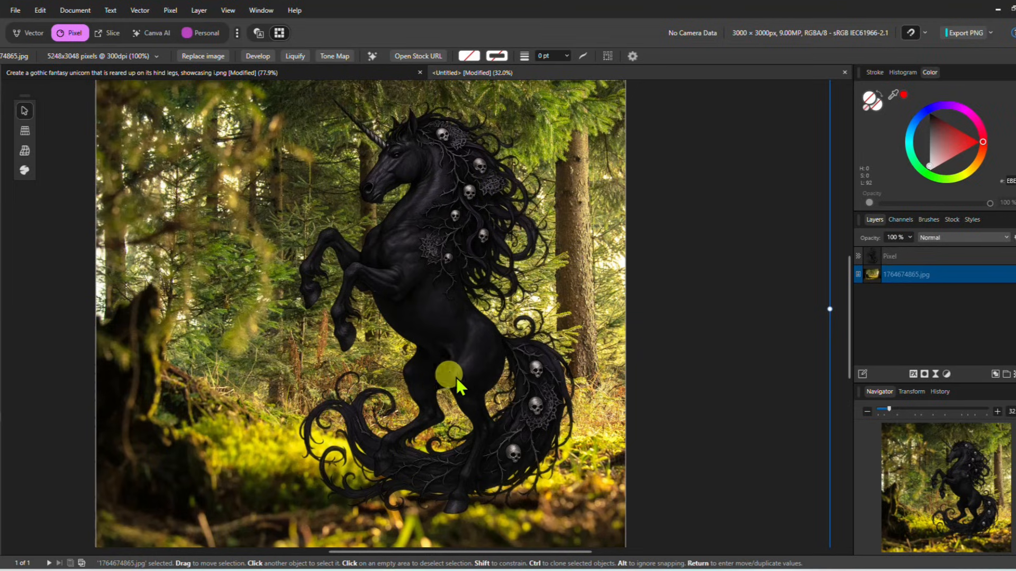
Add an outer shadow to the unicorn layer with radius 0.4 px, offset 0.6 px, intensity 19% and angle 135°.
{"action": "left_click", "coordinate": [910, 256]}
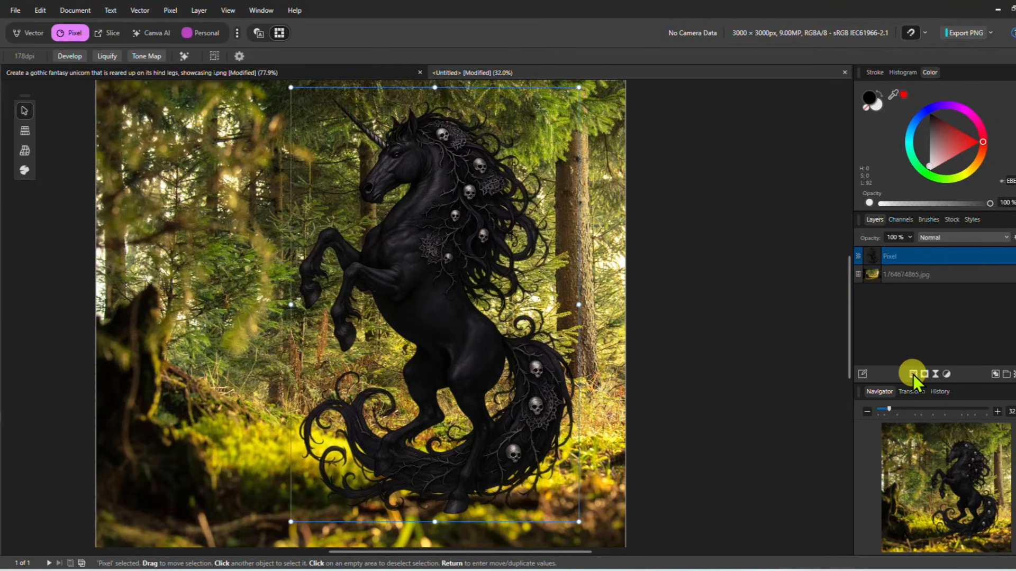
{"action": "left_click", "coordinate": [912, 374]}
{"action": "left_click_drag", "start_coordinate": [470, 129], "coordinate": [757, 96]}
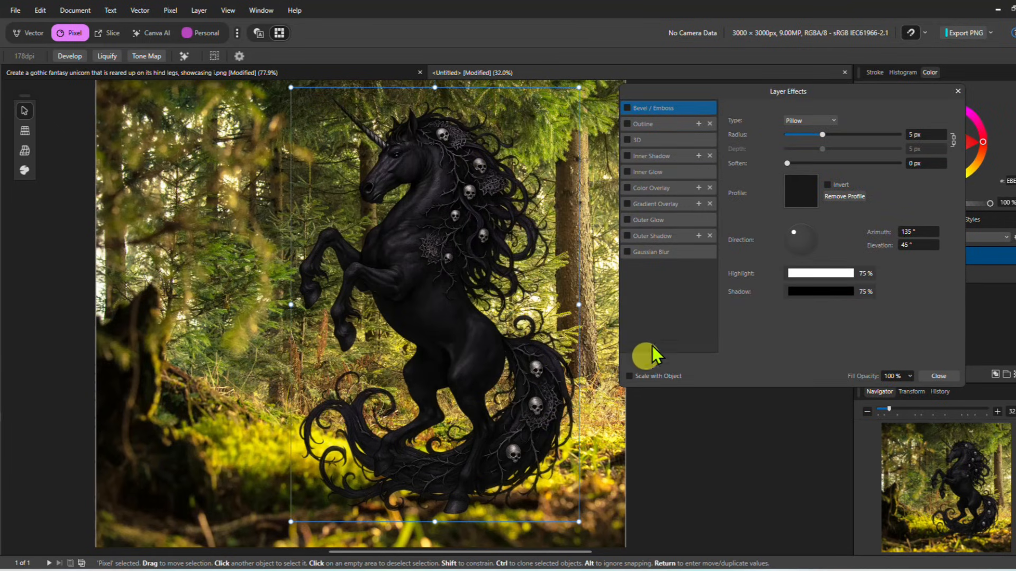
{"action": "left_click", "coordinate": [627, 236]}
{"action": "left_click", "coordinate": [659, 239]}
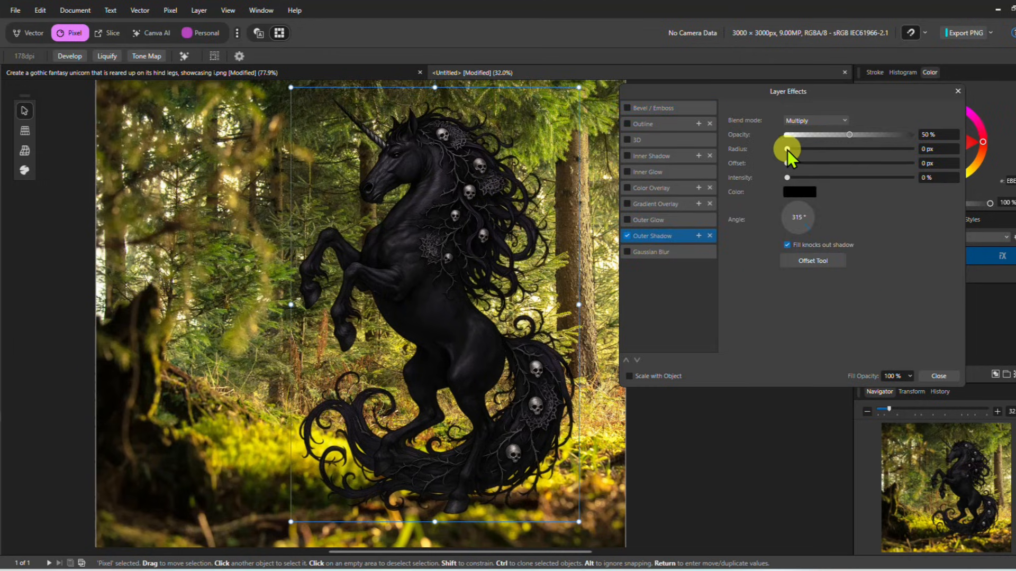
{"action": "left_click_drag", "start_coordinate": [787, 151], "coordinate": [811, 181]}
Set the unicorn's outer shadow to Normal blend mode and 81% opacity, and close the layer effects.
{"action": "left_click", "coordinate": [843, 127]}
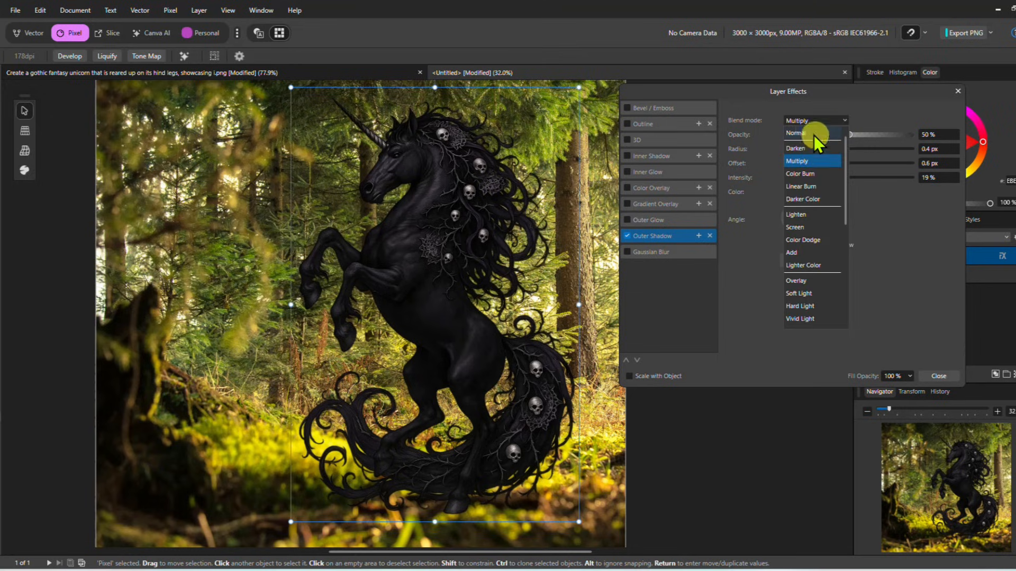
{"action": "left_click", "coordinate": [805, 130]}
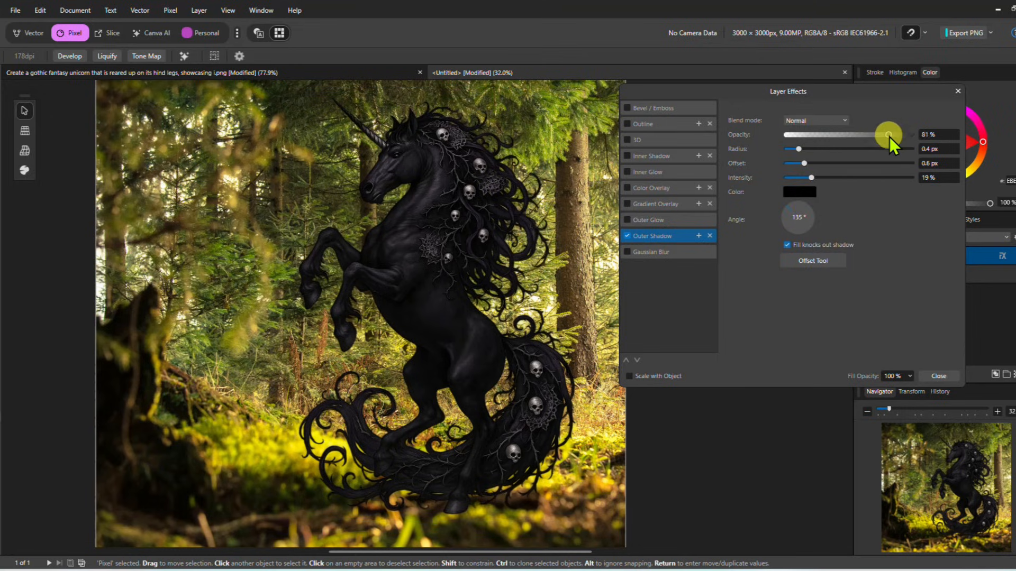
{"action": "left_click", "coordinate": [938, 375]}
{"action": "left_click", "coordinate": [628, 342]}
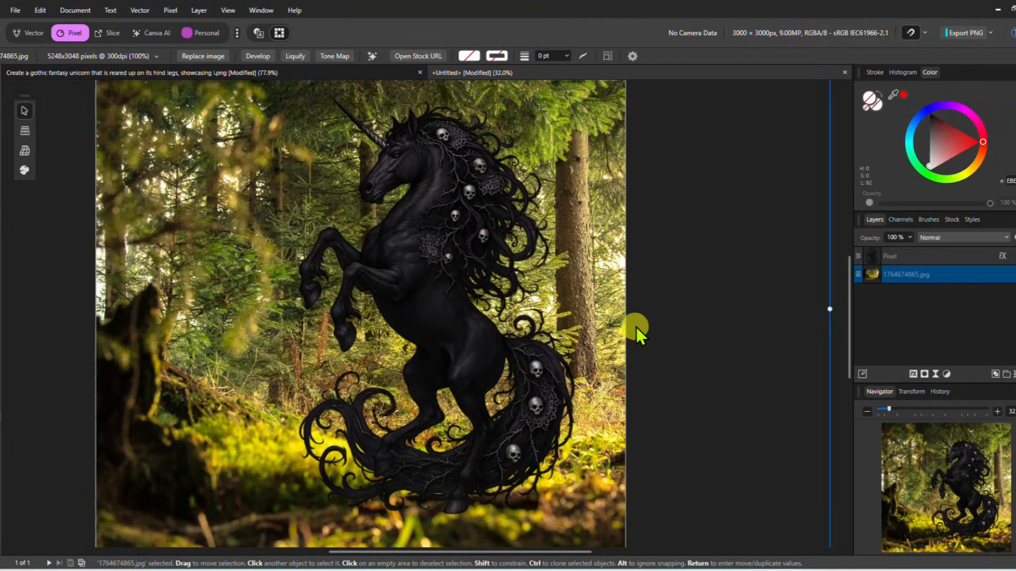
Move the unicorn slightly up and left within the forest scene.
{"action": "scroll", "coordinate": [636, 327], "scroll_direction": "down", "scroll_amount": 3}
{"action": "left_click", "coordinate": [817, 274]}
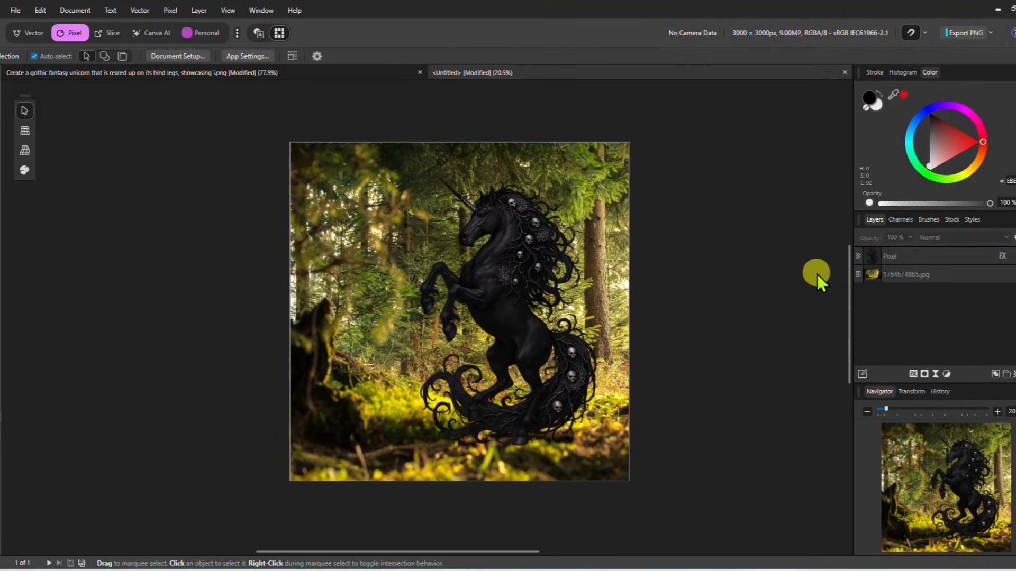
{"action": "mouse_move", "coordinate": [520, 331]}
{"action": "left_mouse_down"}
{"action": "mouse_move", "coordinate": [531, 344]}
{"action": "mouse_move", "coordinate": [484, 321]}
{"action": "mouse_move", "coordinate": [515, 319]}
{"action": "left_mouse_up"}
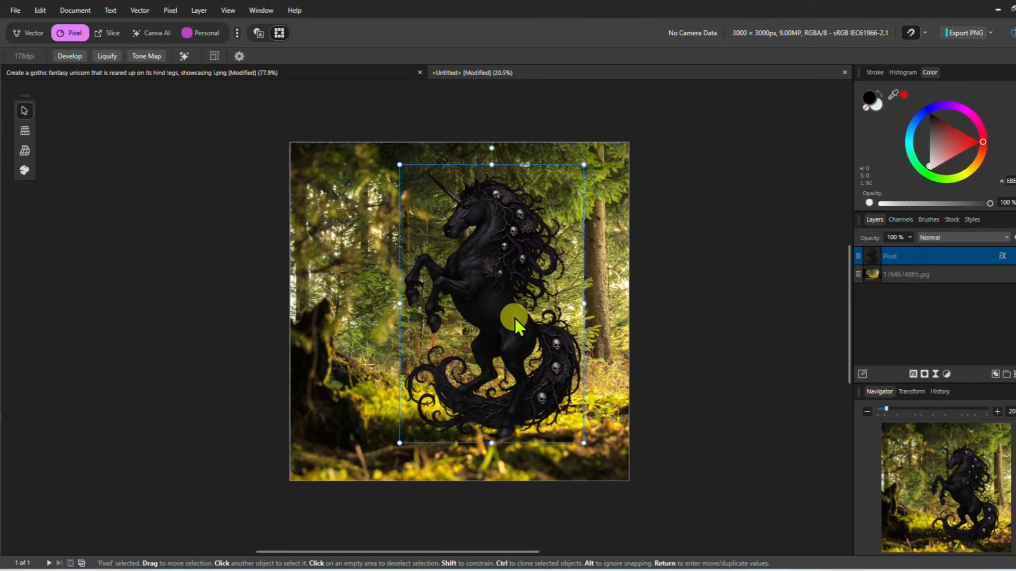
{"action": "left_click", "coordinate": [666, 331]}
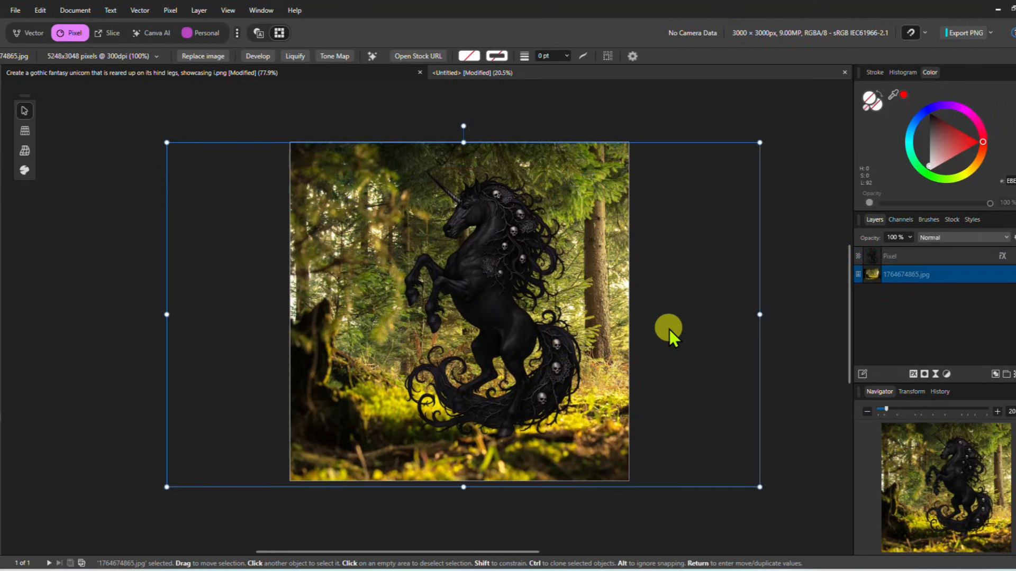
Examine the unicorn's cutout edges against the forest up close and review the whole composition.
{"action": "scroll", "coordinate": [728, 319], "scroll_direction": "up", "scroll_amount": 1}
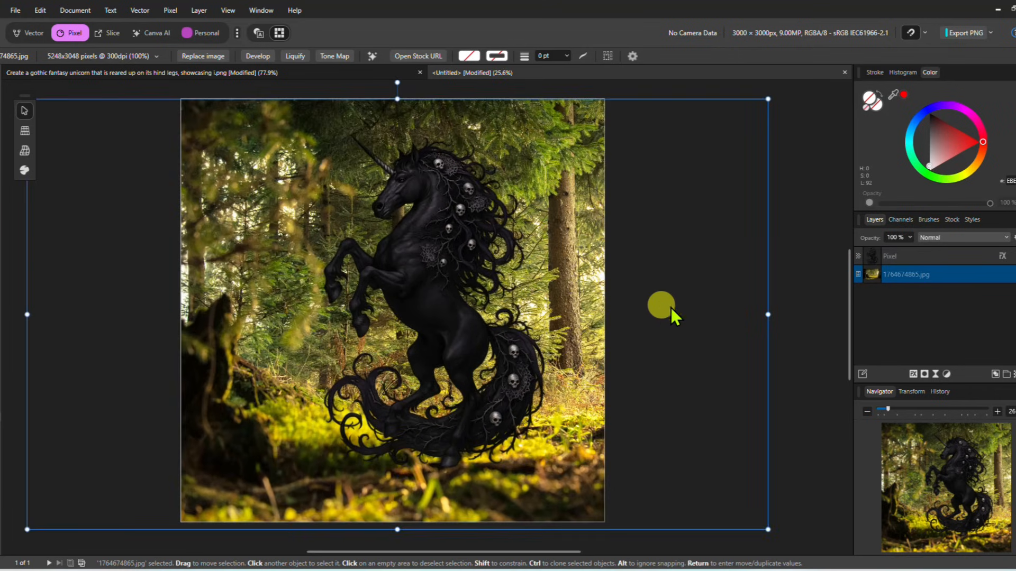
{"action": "left_click", "coordinate": [796, 273]}
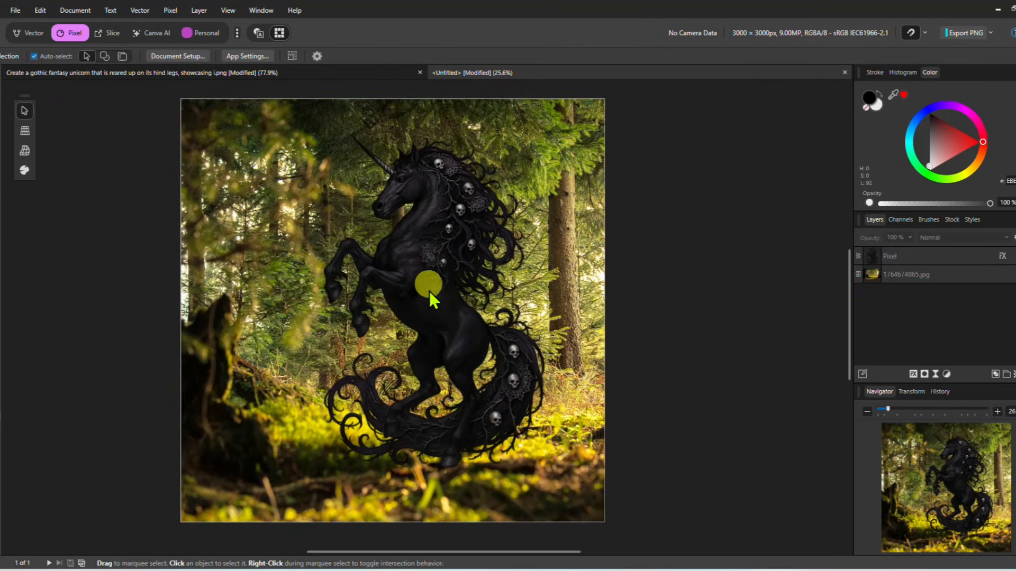
{"action": "scroll", "coordinate": [435, 301], "scroll_direction": "up", "scroll_amount": 2}
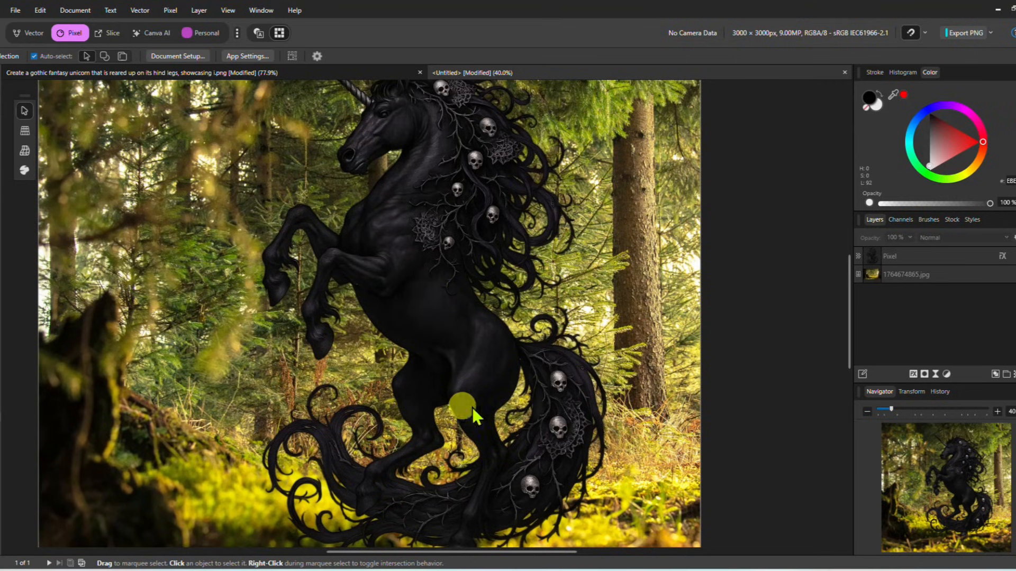
{"action": "scroll", "coordinate": [741, 281], "scroll_direction": "down", "scroll_amount": 3}
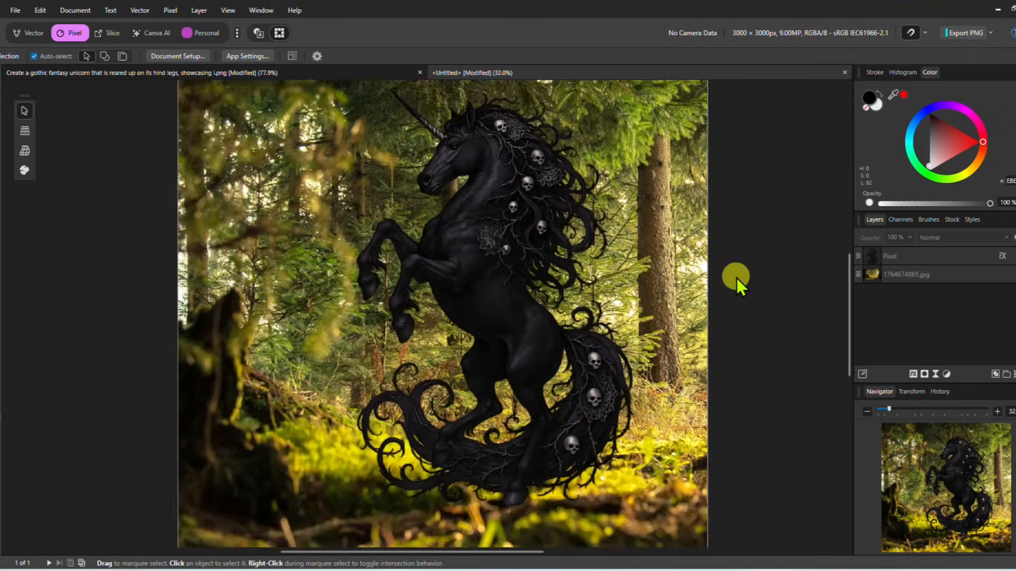
{"action": "left_click", "coordinate": [752, 300]}
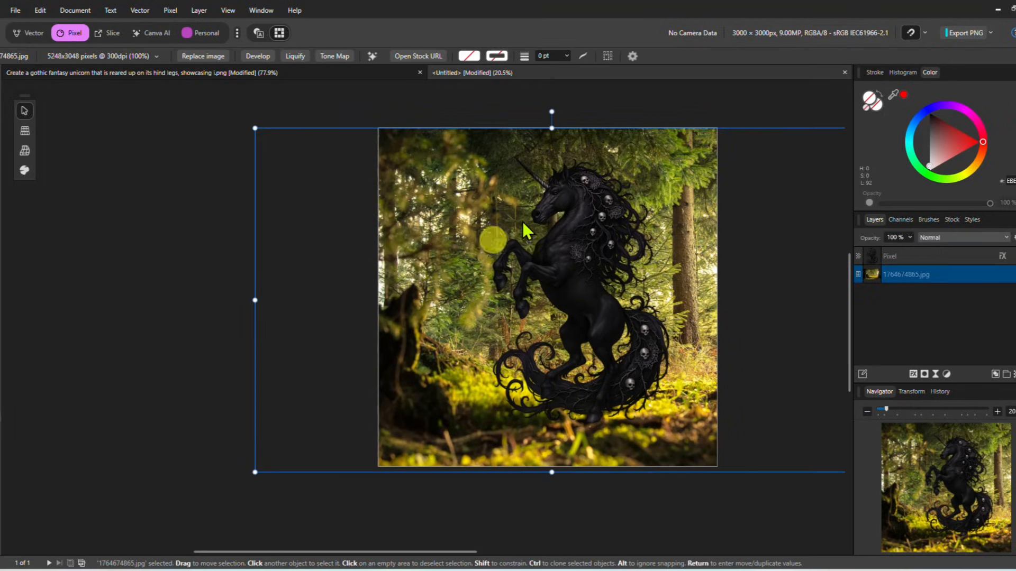
{"action": "key", "text": "space"}
{"action": "left_click_drag", "start_coordinate": [624, 107], "coordinate": [519, 107]}
{"action": "left_click", "coordinate": [770, 254]}
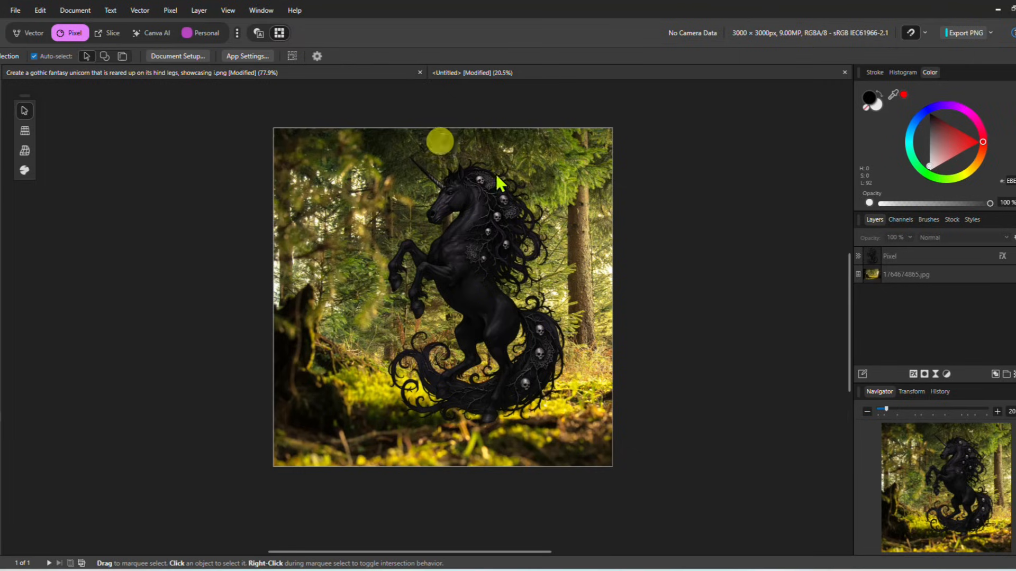
Return to the unicorn document and view the whole cutout on its transparent background.
{"action": "left_click", "coordinate": [587, 239]}
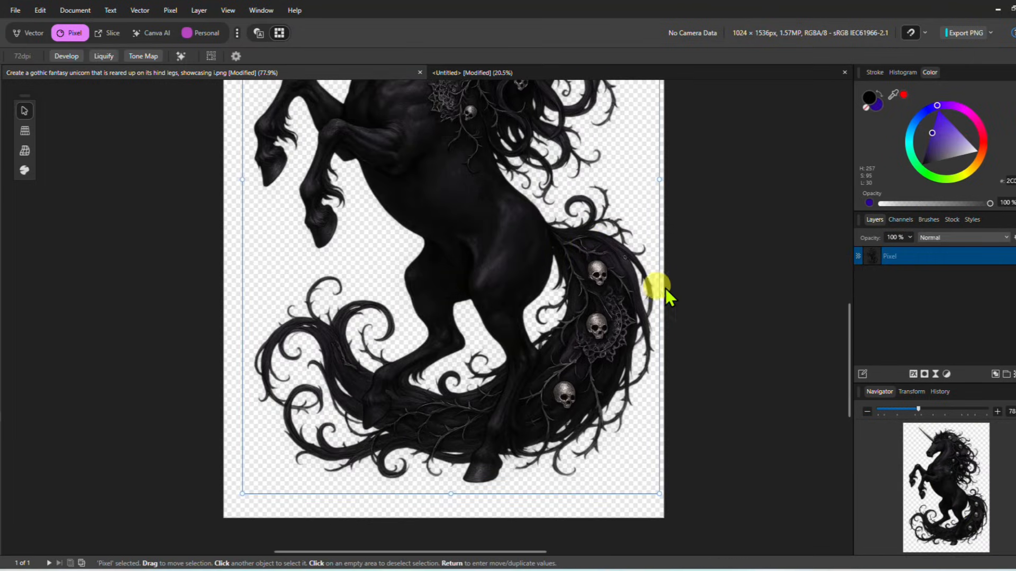
{"action": "scroll", "coordinate": [684, 294], "scroll_direction": "down", "scroll_amount": 5}
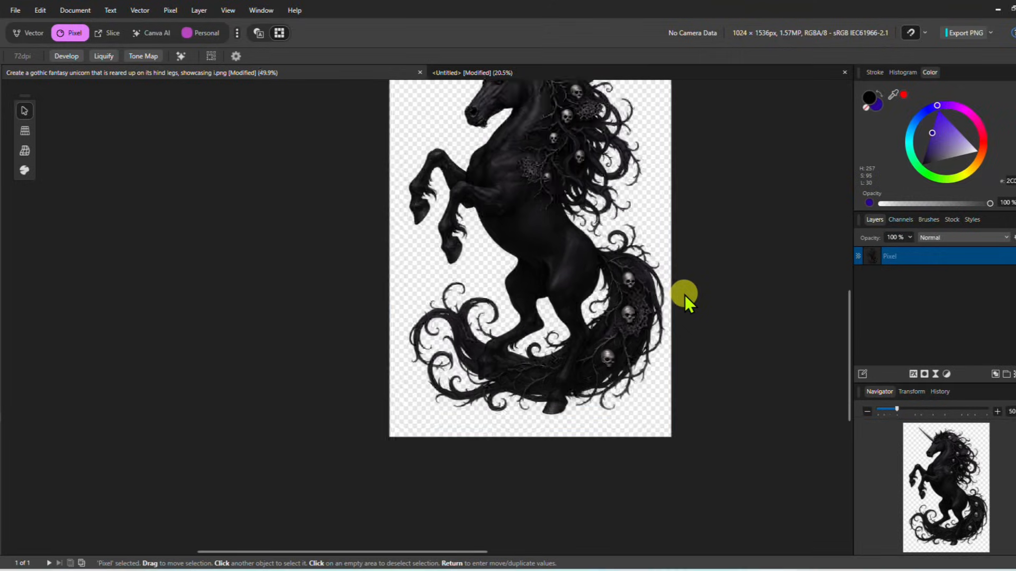
{"action": "left_click_drag", "start_coordinate": [723, 293], "coordinate": [635, 352]}
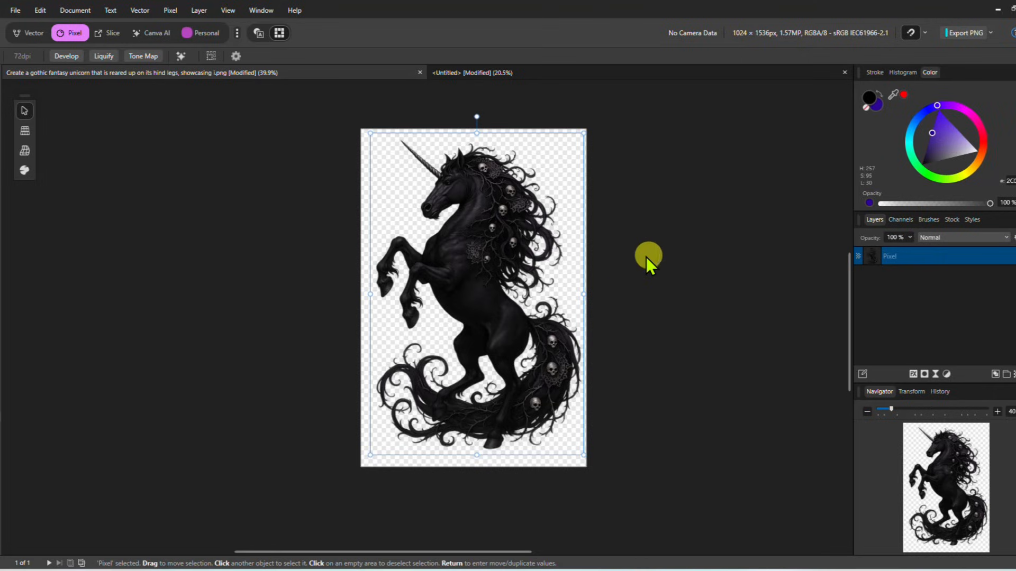
Undo the unicorn document's edits back to the original Background layer with the unicorn selected and no cutout or rectangle layers.
{"action": "key", "text": "ctrl+z"}
{"action": "key", "text": "ctrl+z"}
{"action": "key", "text": "ctrl+z"}
{"action": "key", "text": "ctrl+z"}
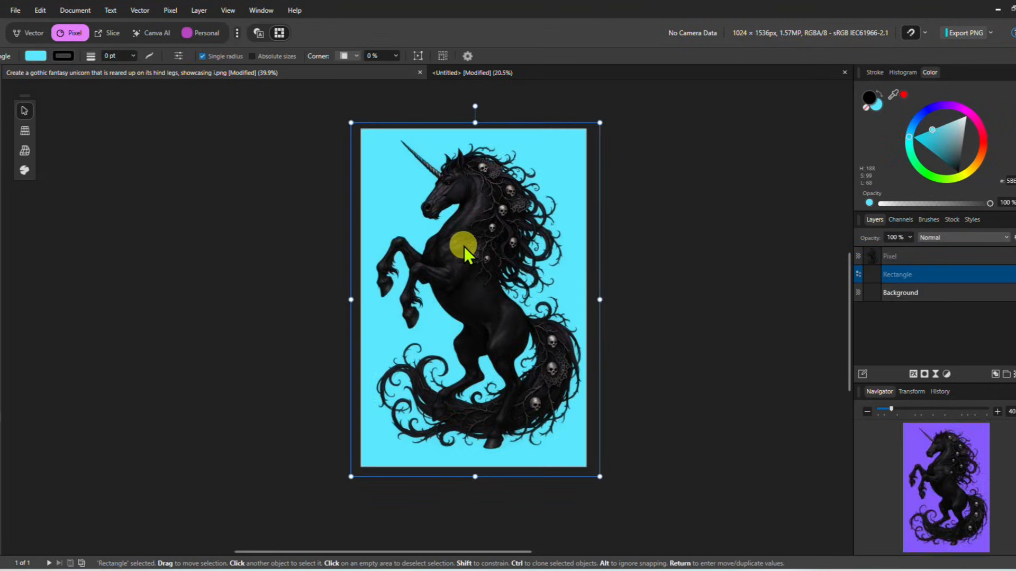
{"action": "key", "text": "ctrl+z"}
{"action": "key", "text": "ctrl+z"}
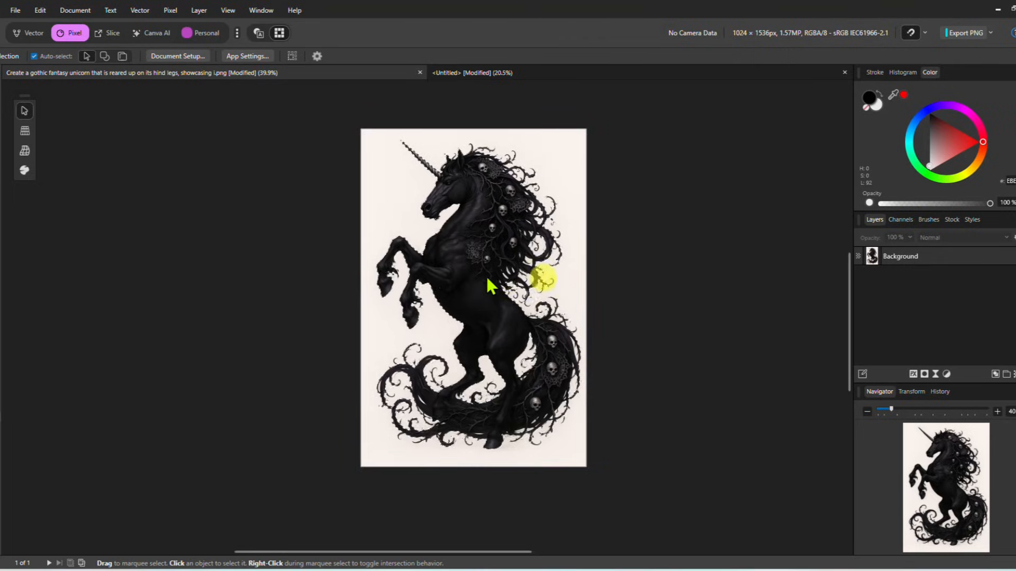
Start refining the unicorn selection and try border widths of 7% and 17% on the mane and tail edges.
{"action": "key", "text": "ctrl+alt+r"}
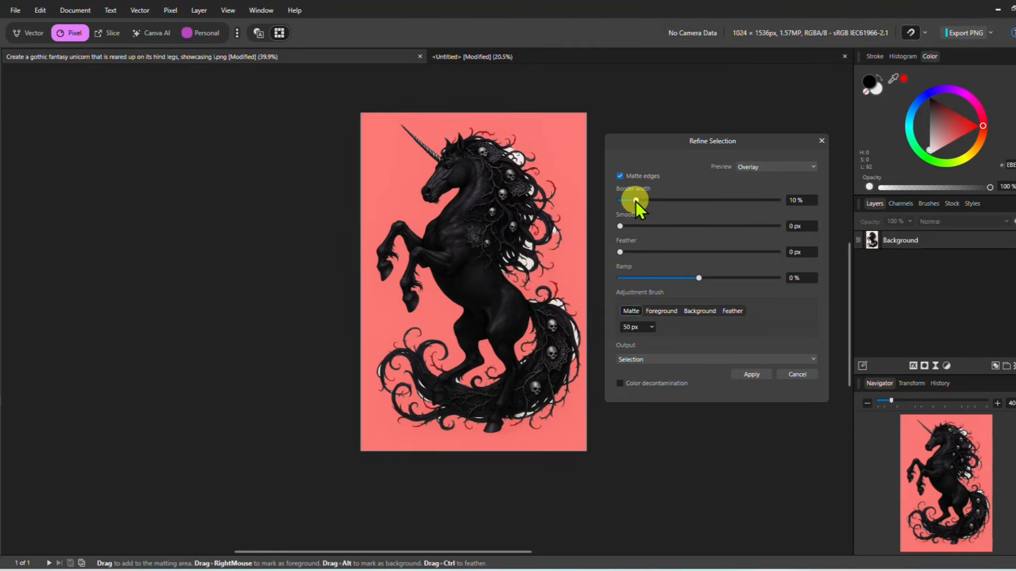
{"action": "left_click_drag", "start_coordinate": [636, 201], "coordinate": [630, 202]}
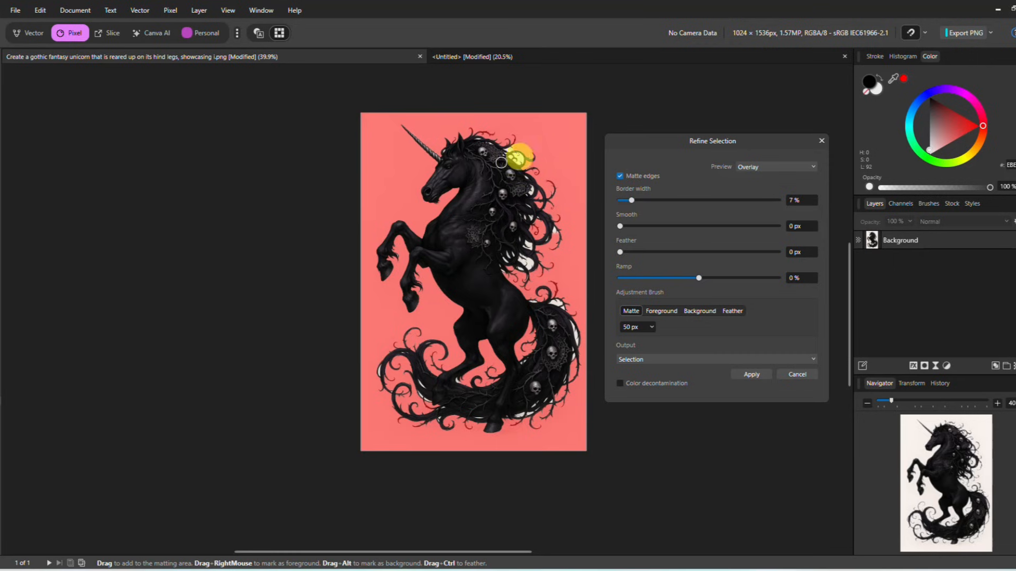
{"action": "scroll", "coordinate": [563, 227], "scroll_direction": "up", "scroll_amount": 3}
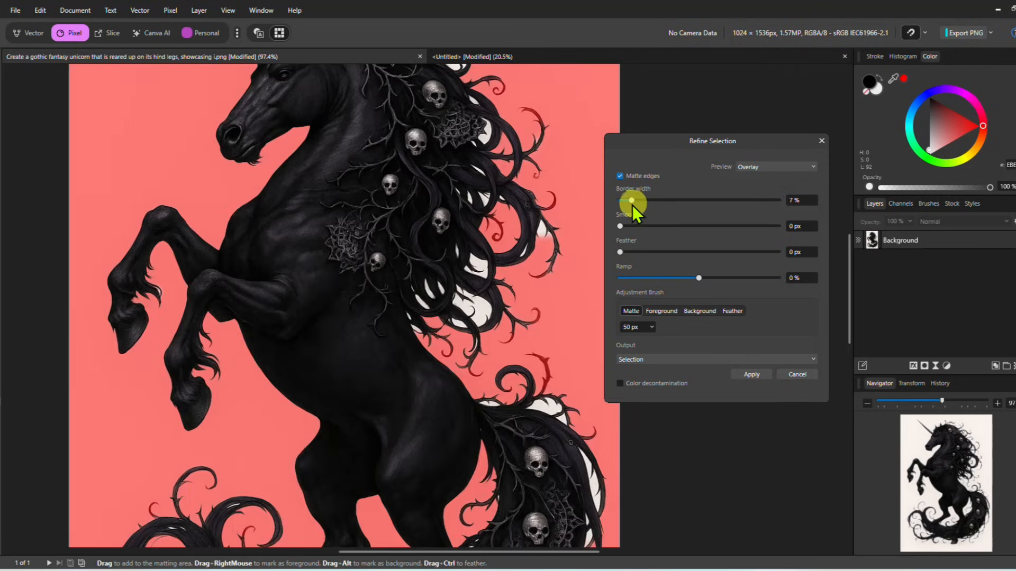
{"action": "left_click_drag", "start_coordinate": [631, 204], "coordinate": [634, 204]}
{"action": "left_click_drag", "start_coordinate": [634, 201], "coordinate": [648, 201]}
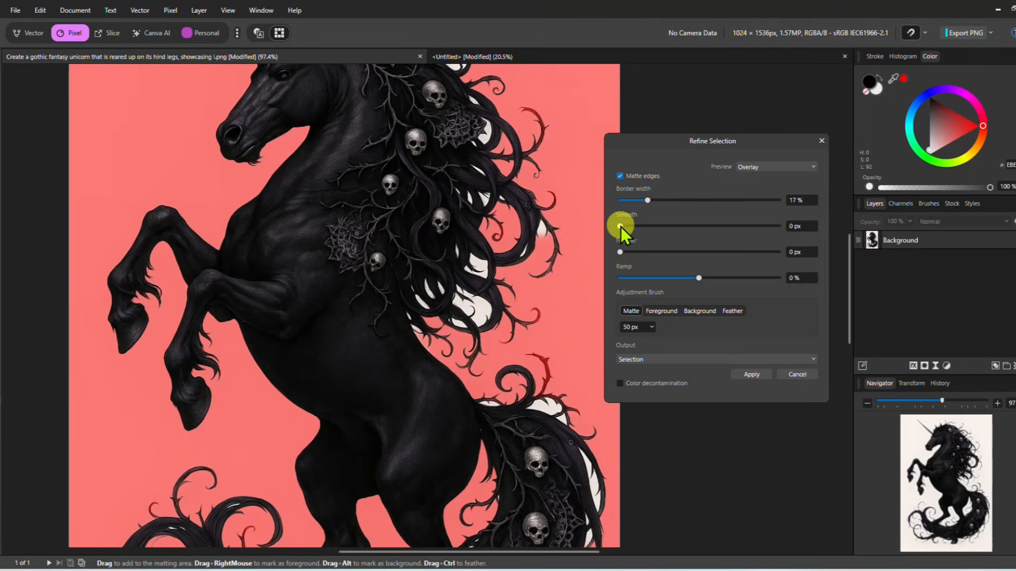
Try smoothing the selection edge by 11.1 px, and reset smoothing to 0 px with a 10% border width.
{"action": "left_click_drag", "start_coordinate": [620, 227], "coordinate": [637, 227]}
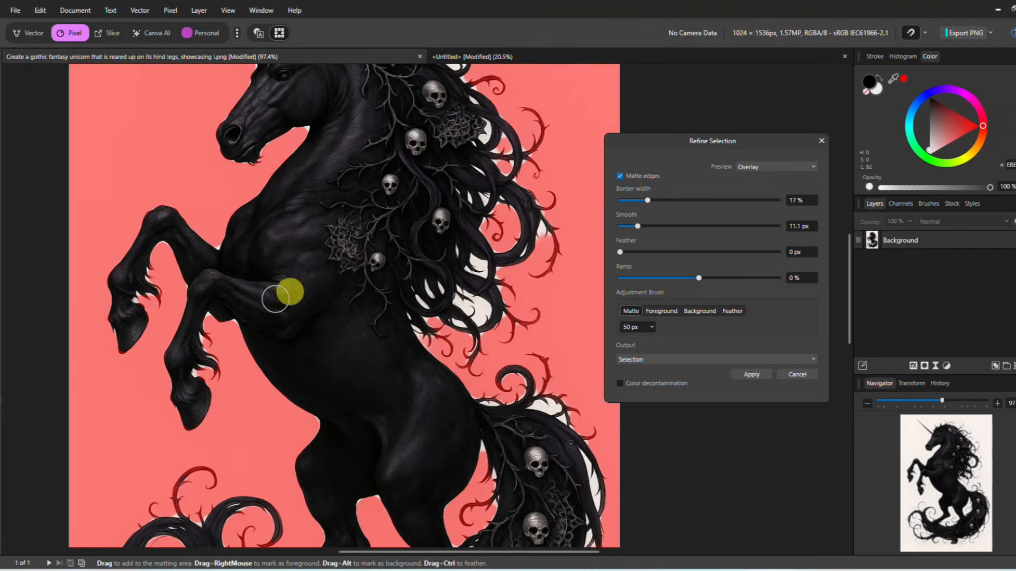
{"action": "mouse_move", "coordinate": [196, 359]}
{"action": "left_mouse_down"}
{"action": "mouse_move", "coordinate": [214, 387]}
{"action": "mouse_move", "coordinate": [192, 367]}
{"action": "mouse_move", "coordinate": [209, 313]}
{"action": "mouse_move", "coordinate": [240, 327]}
{"action": "left_mouse_up"}
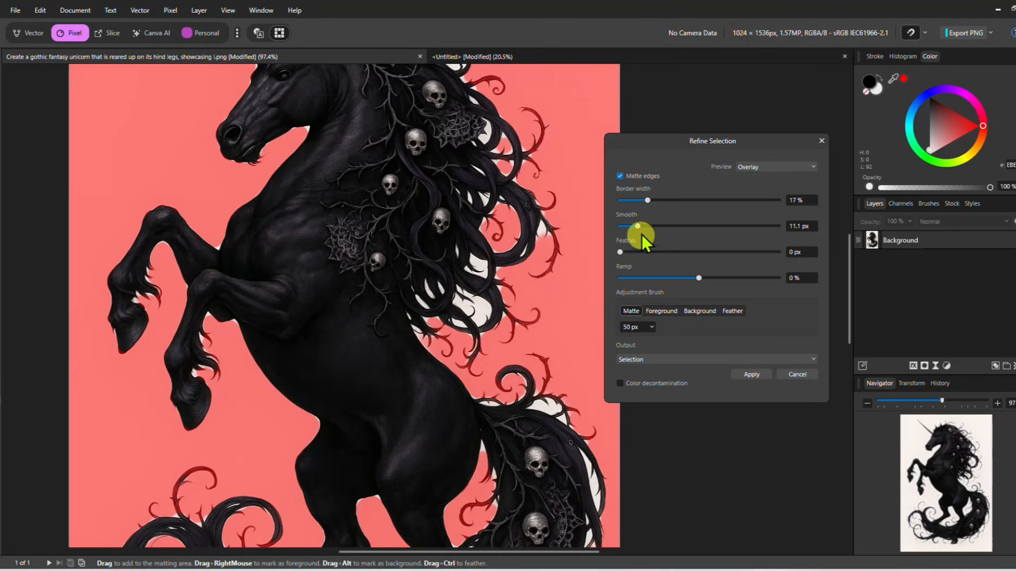
{"action": "left_click_drag", "start_coordinate": [638, 227], "coordinate": [636, 203]}
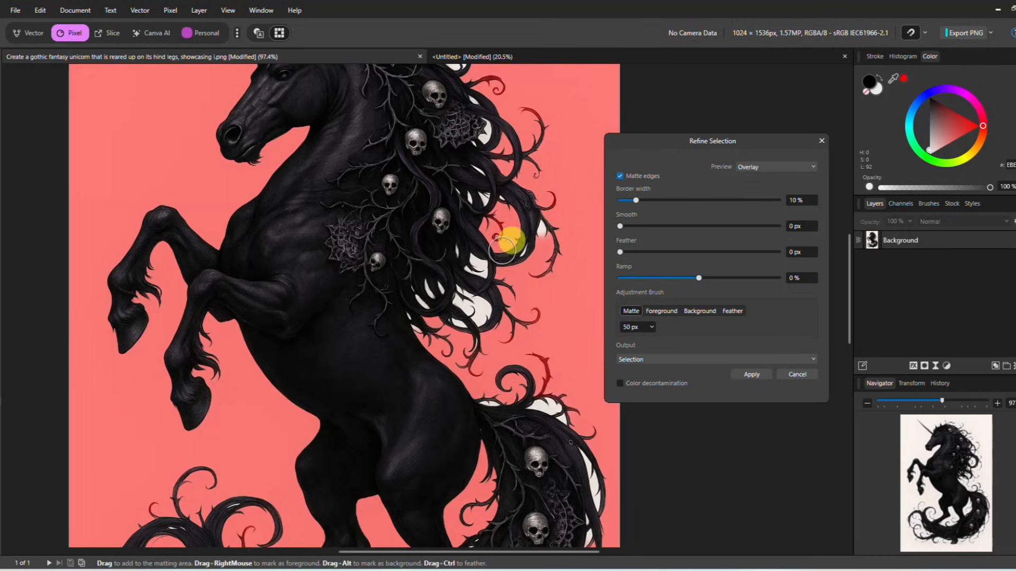
{"action": "mouse_move", "coordinate": [478, 376]}
{"action": "left_mouse_down"}
{"action": "mouse_move", "coordinate": [479, 331]}
{"action": "mouse_move", "coordinate": [508, 310]}
{"action": "mouse_move", "coordinate": [534, 324]}
{"action": "mouse_move", "coordinate": [502, 309]}
{"action": "left_mouse_up"}
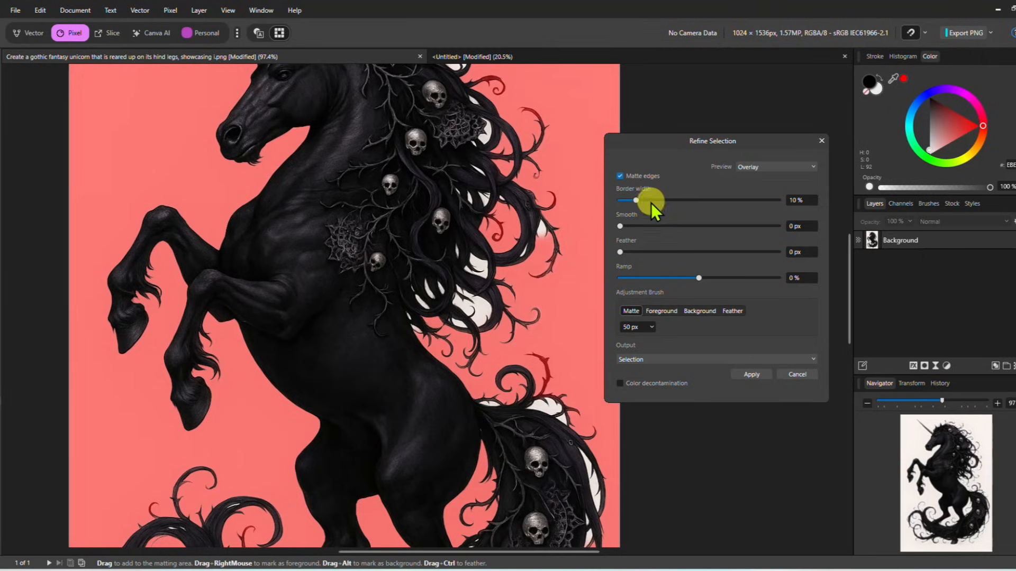
Compare border widths of 27% and 10% on the curly mane edges, and cancel the selection refinement.
{"action": "left_click_drag", "start_coordinate": [637, 200], "coordinate": [663, 202]}
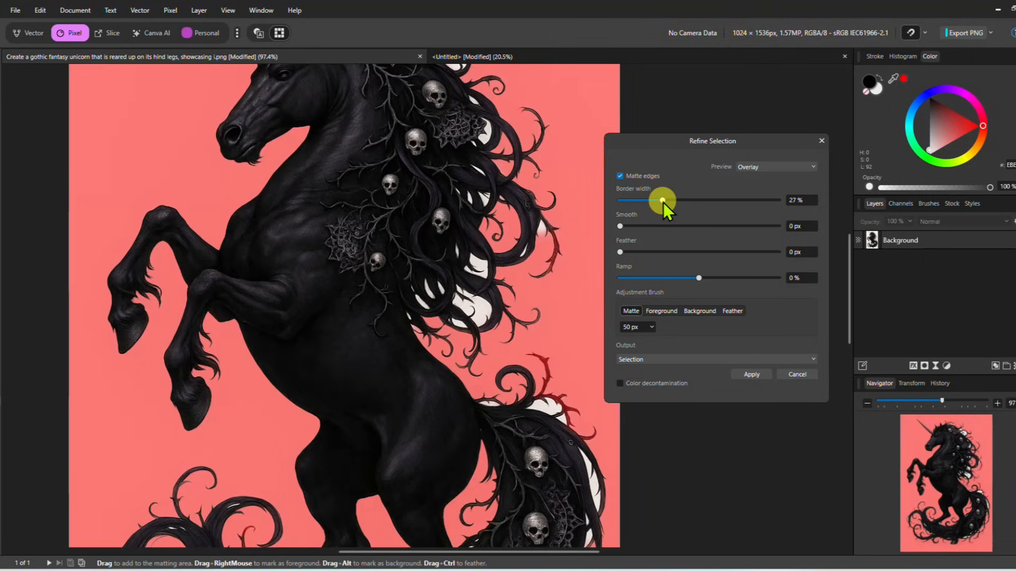
{"action": "left_click_drag", "start_coordinate": [661, 201], "coordinate": [637, 201]}
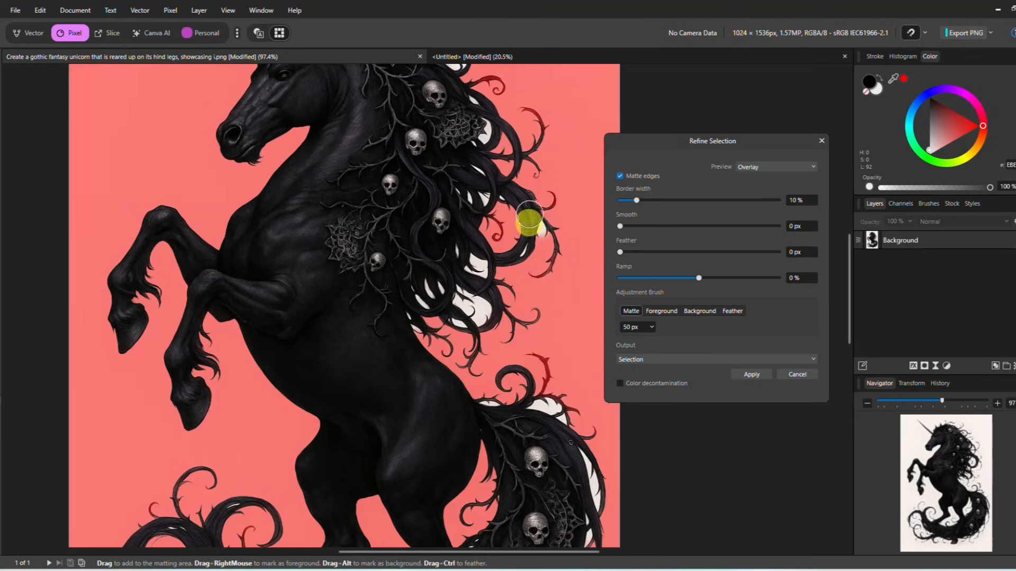
{"action": "left_click", "coordinate": [783, 378]}
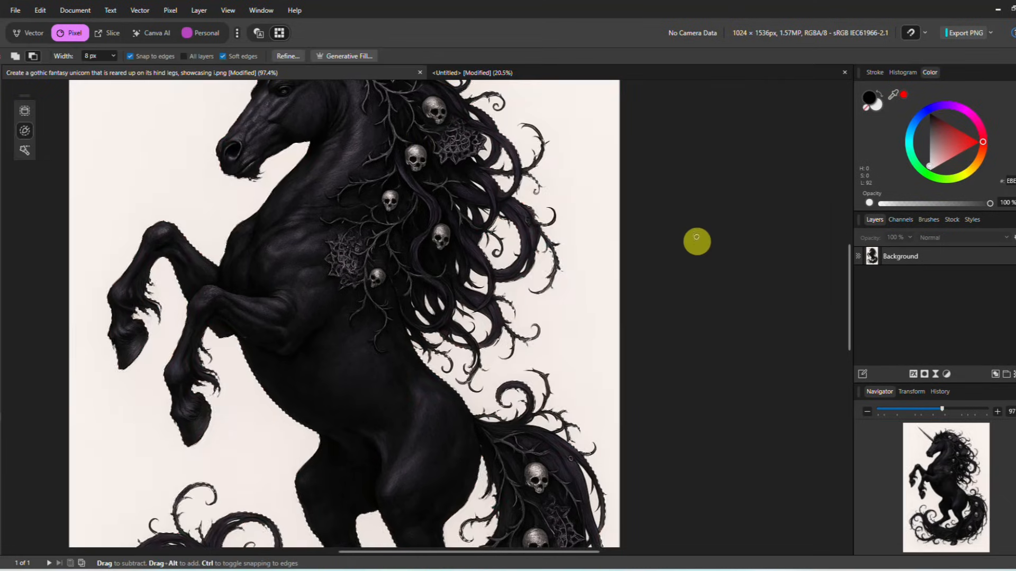
{"action": "scroll", "coordinate": [641, 243], "scroll_direction": "up", "scroll_amount": 2}
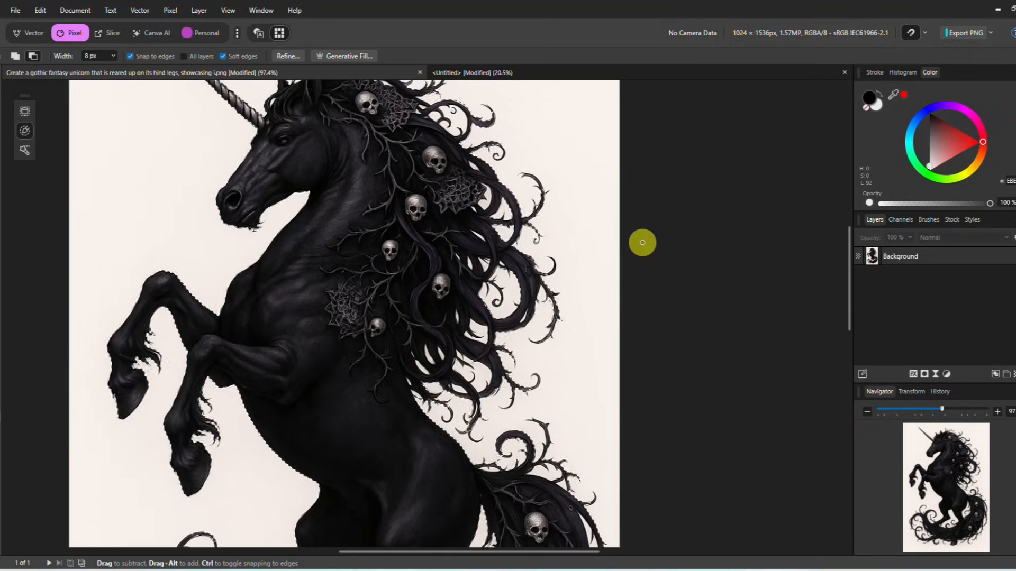
{"action": "scroll", "coordinate": [642, 243], "scroll_direction": "down", "scroll_amount": 3}
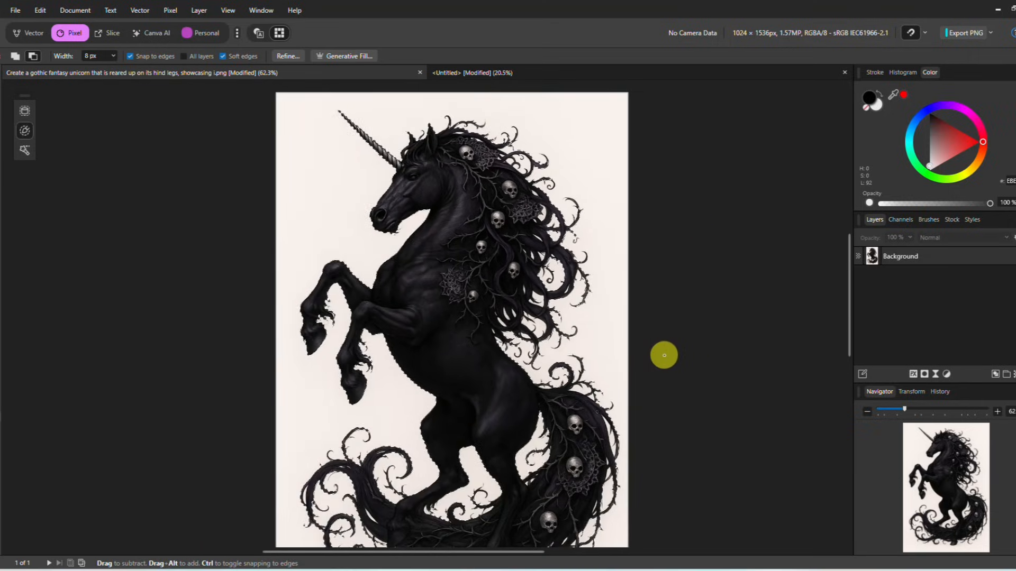
{"action": "scroll", "coordinate": [659, 330], "scroll_direction": "down", "scroll_amount": 2}
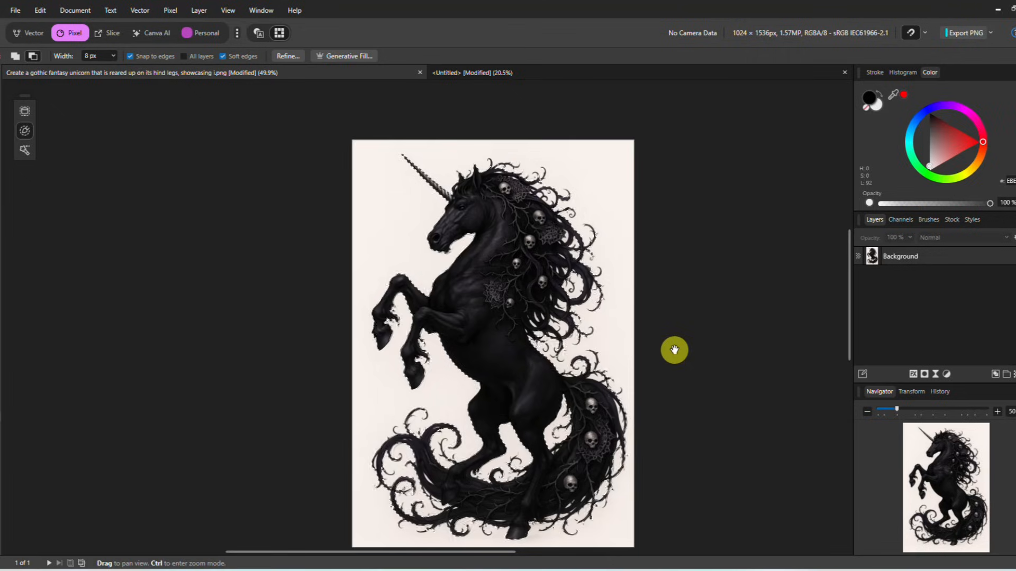
{"action": "left_click_drag", "start_coordinate": [674, 349], "coordinate": [649, 308]}
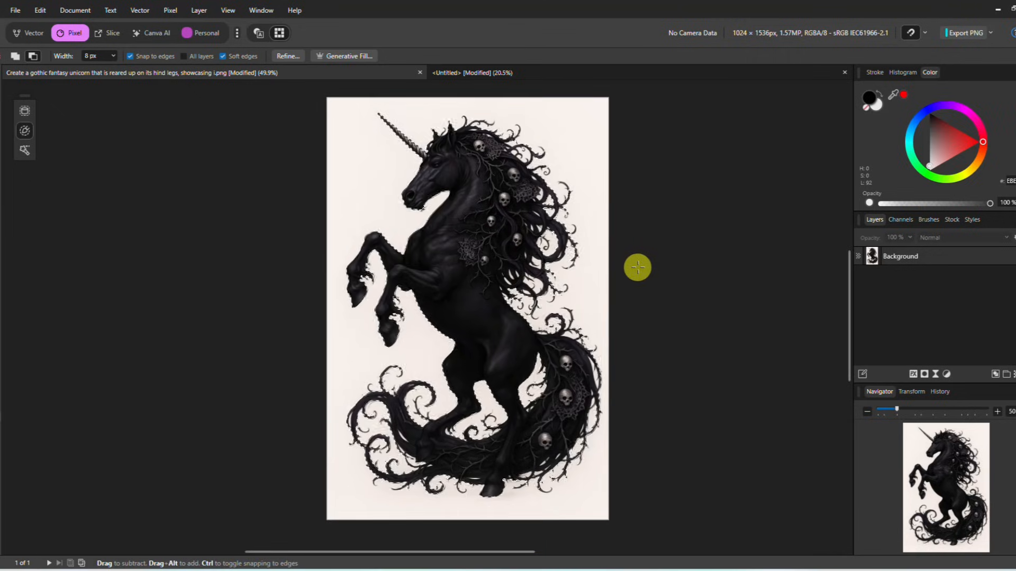